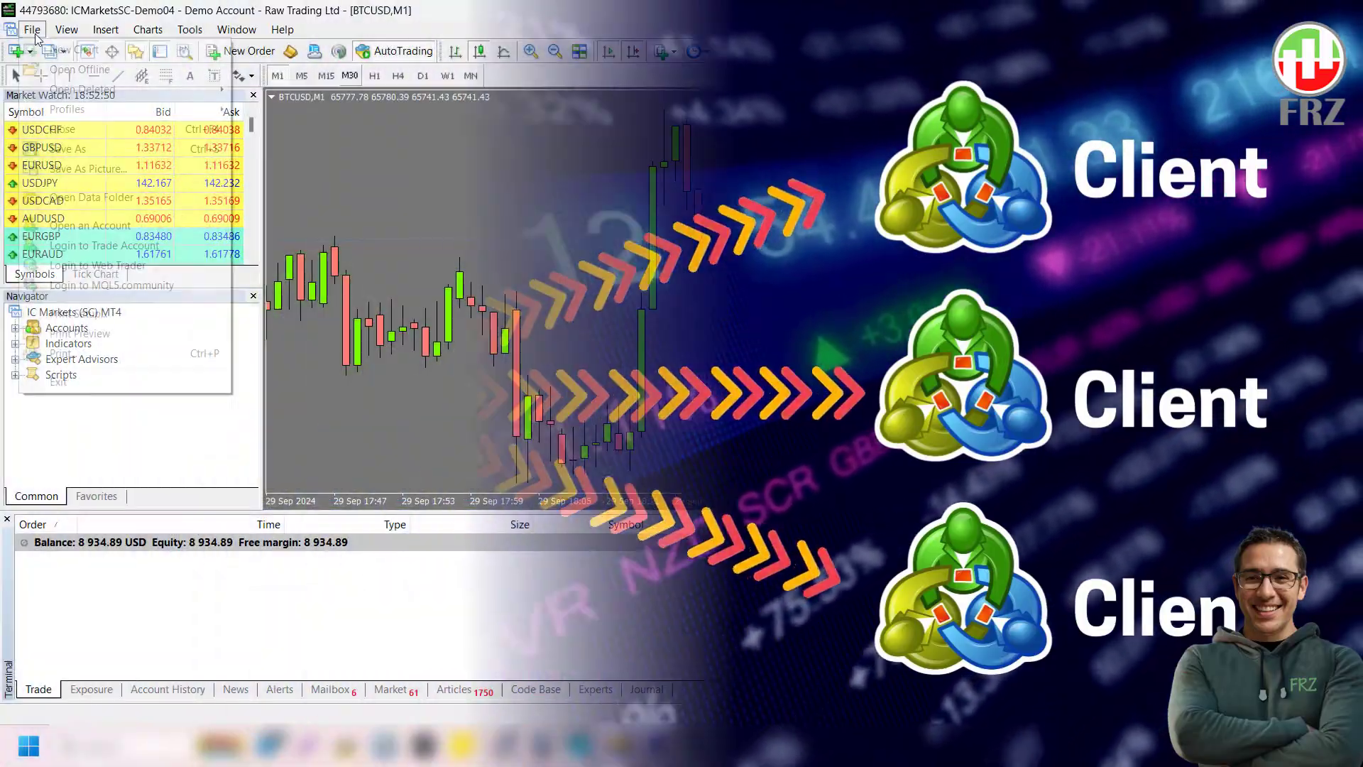
# Open the terminal data folder and find FRZ Local Trade Copier Pro MT4.ex4 in MQL4 > Experts
pyautogui.click(110, 196)
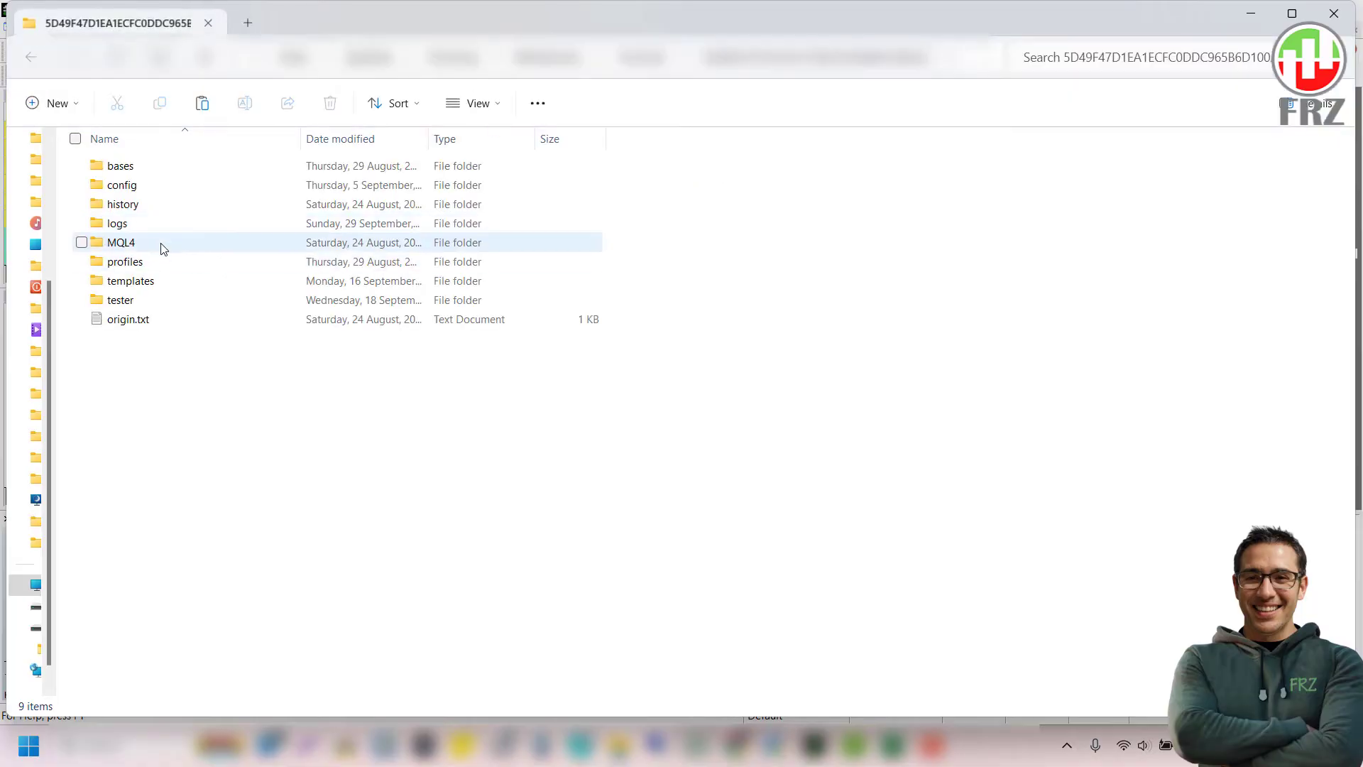
pyautogui.doubleClick(163, 244)
pyautogui.click(146, 171)
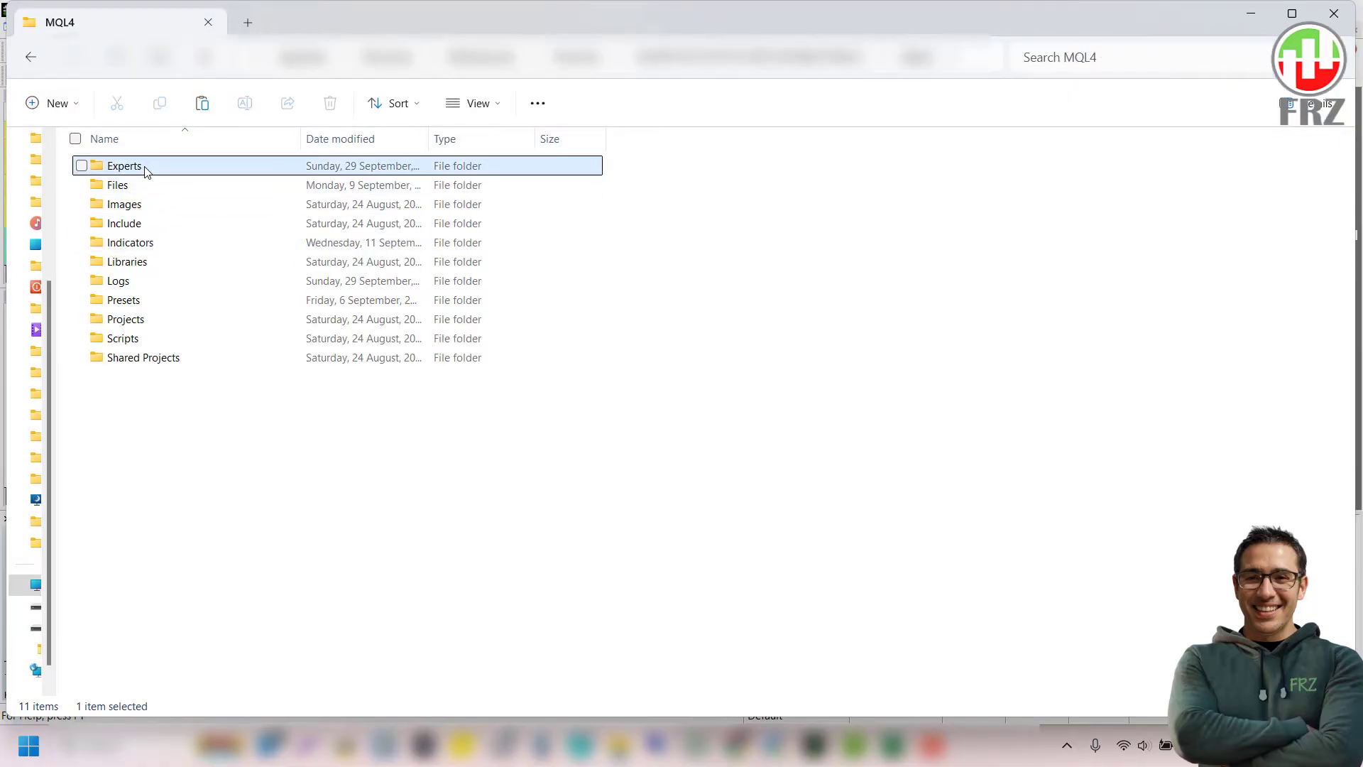
pyautogui.doubleClick(146, 171)
pyautogui.click(176, 209)
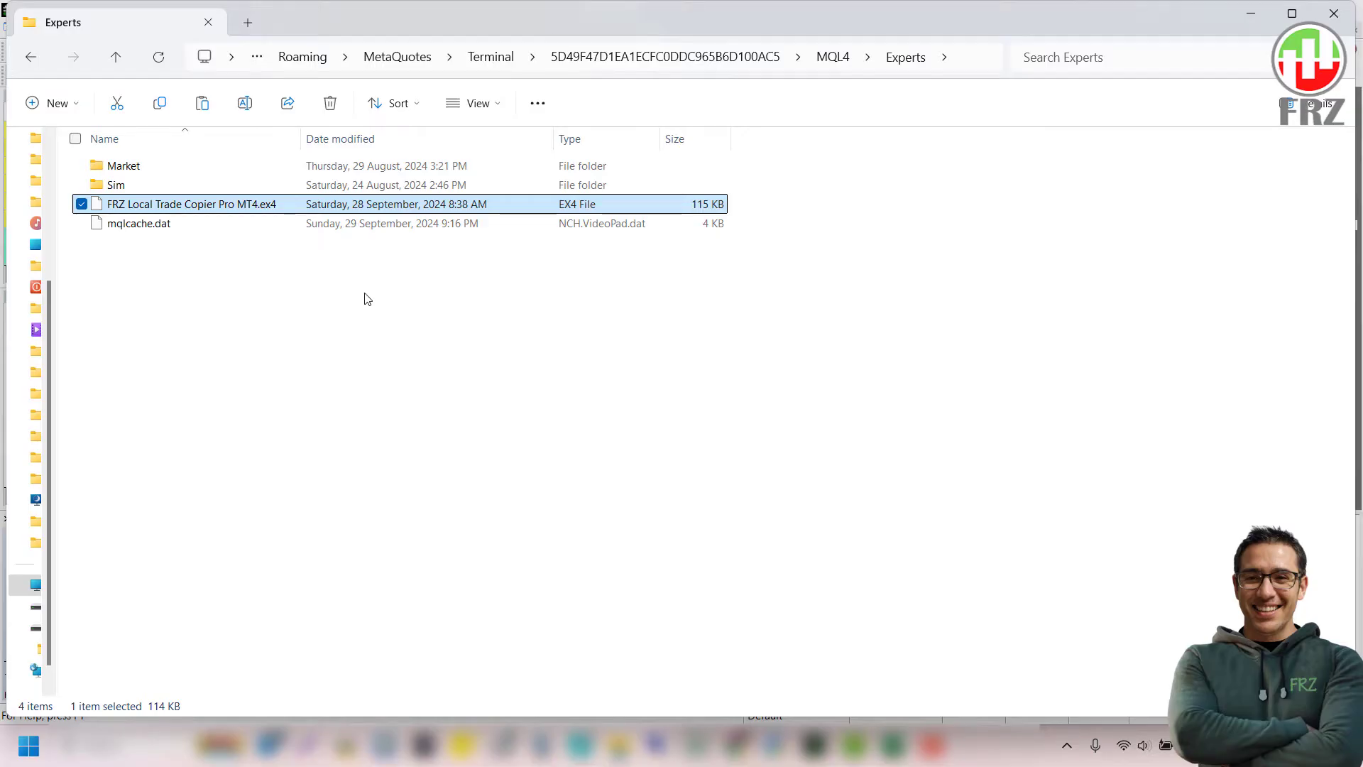
# Refresh Expert Advisors and attach FRZ Local Trade Copier Pro MT4 with default Master settings
pyautogui.click(1331, 15)
pyautogui.rightClick(95, 362)
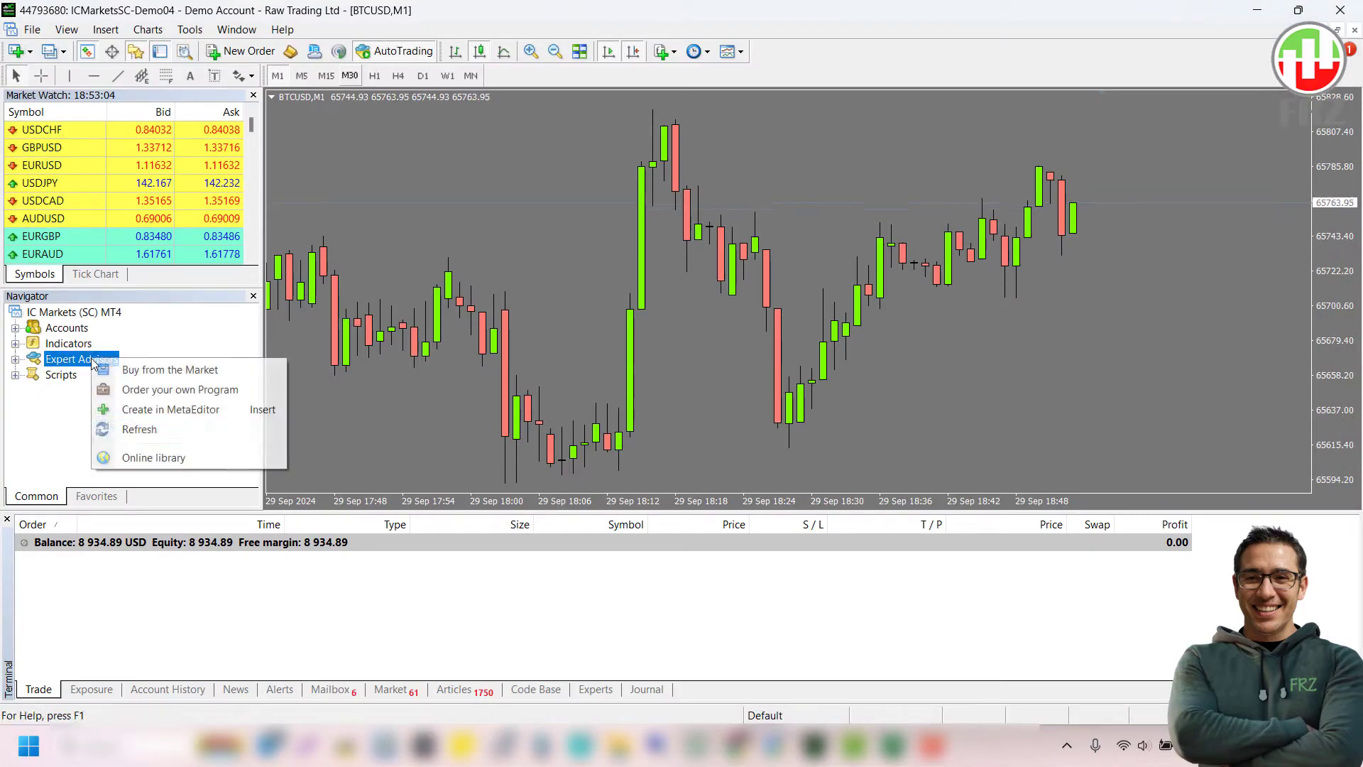
pyautogui.click(138, 429)
pyautogui.click(16, 359)
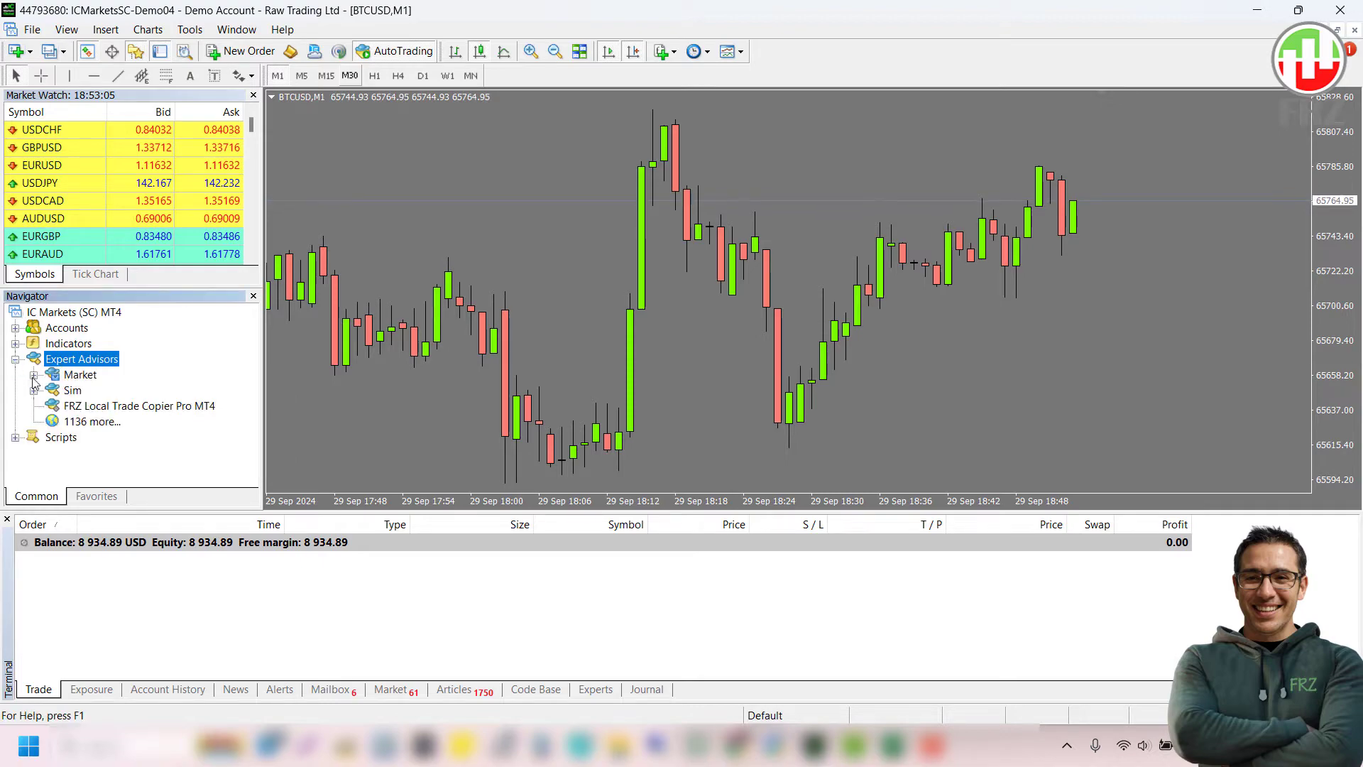
pyautogui.doubleClick(157, 407)
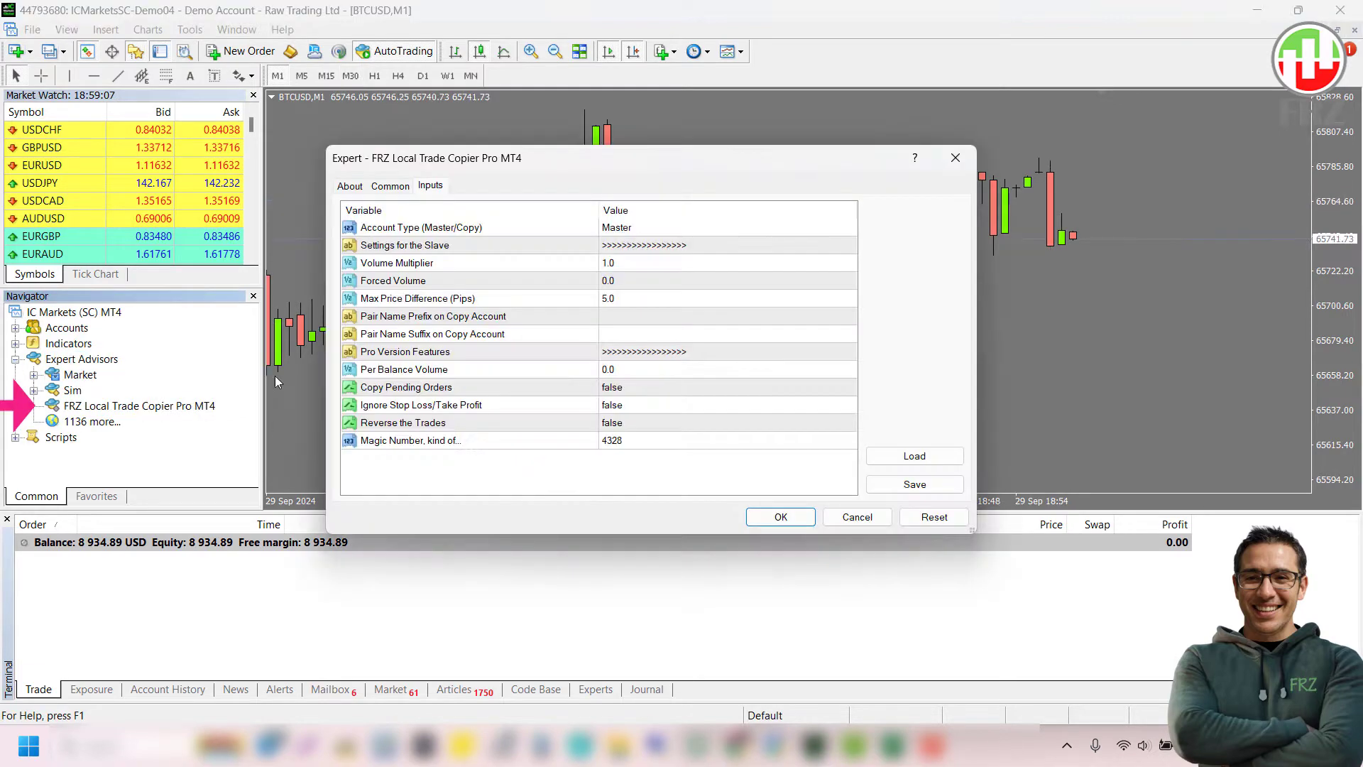
pyautogui.click(779, 519)
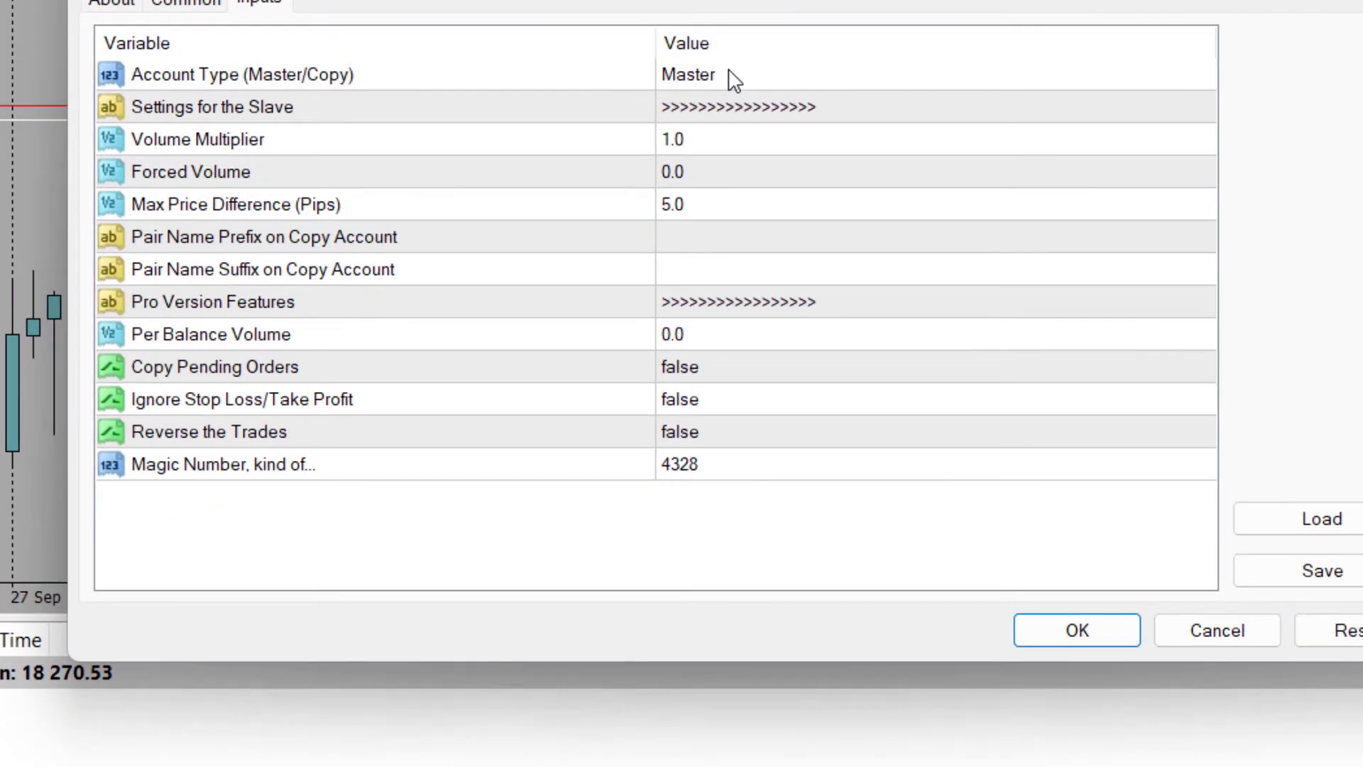
# Change the copier's Account Type input from Master to Copy
pyautogui.click(703, 218)
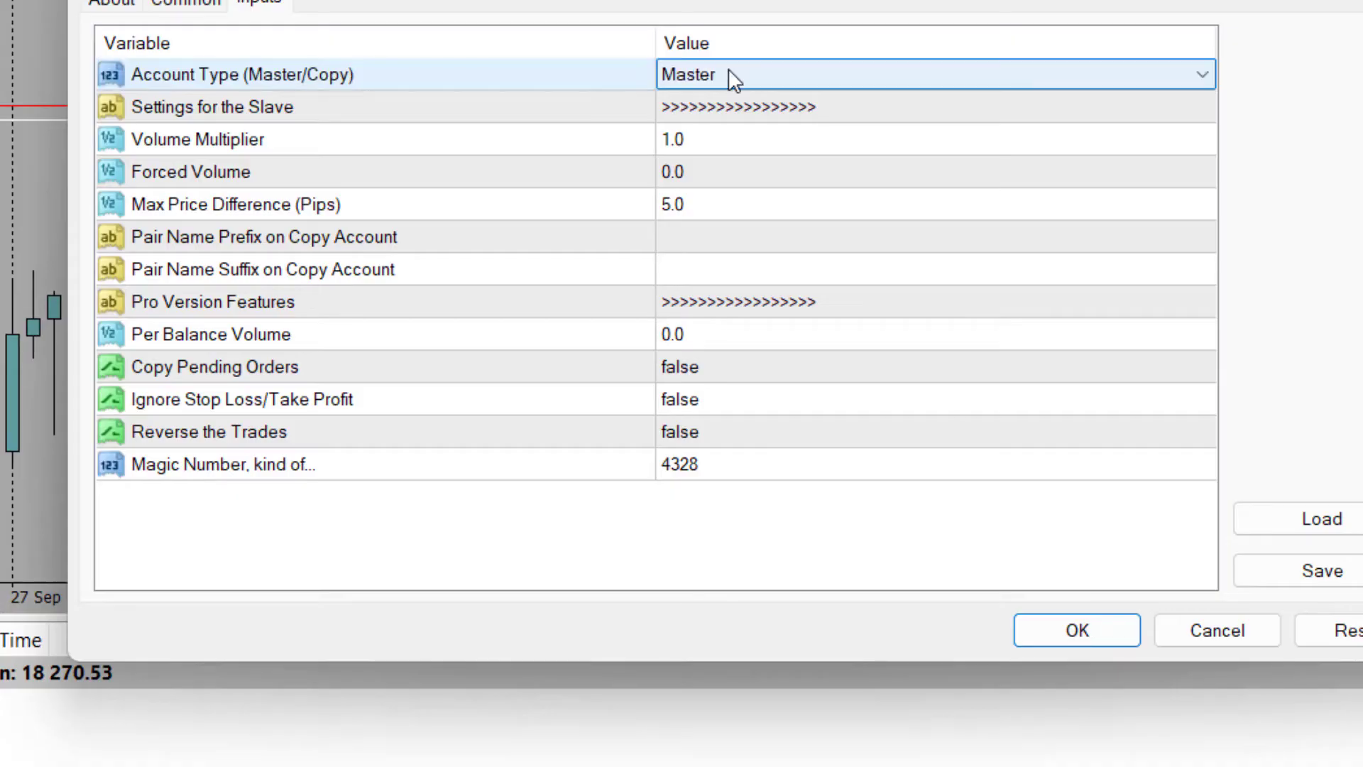
pyautogui.click(730, 75)
pyautogui.click(714, 124)
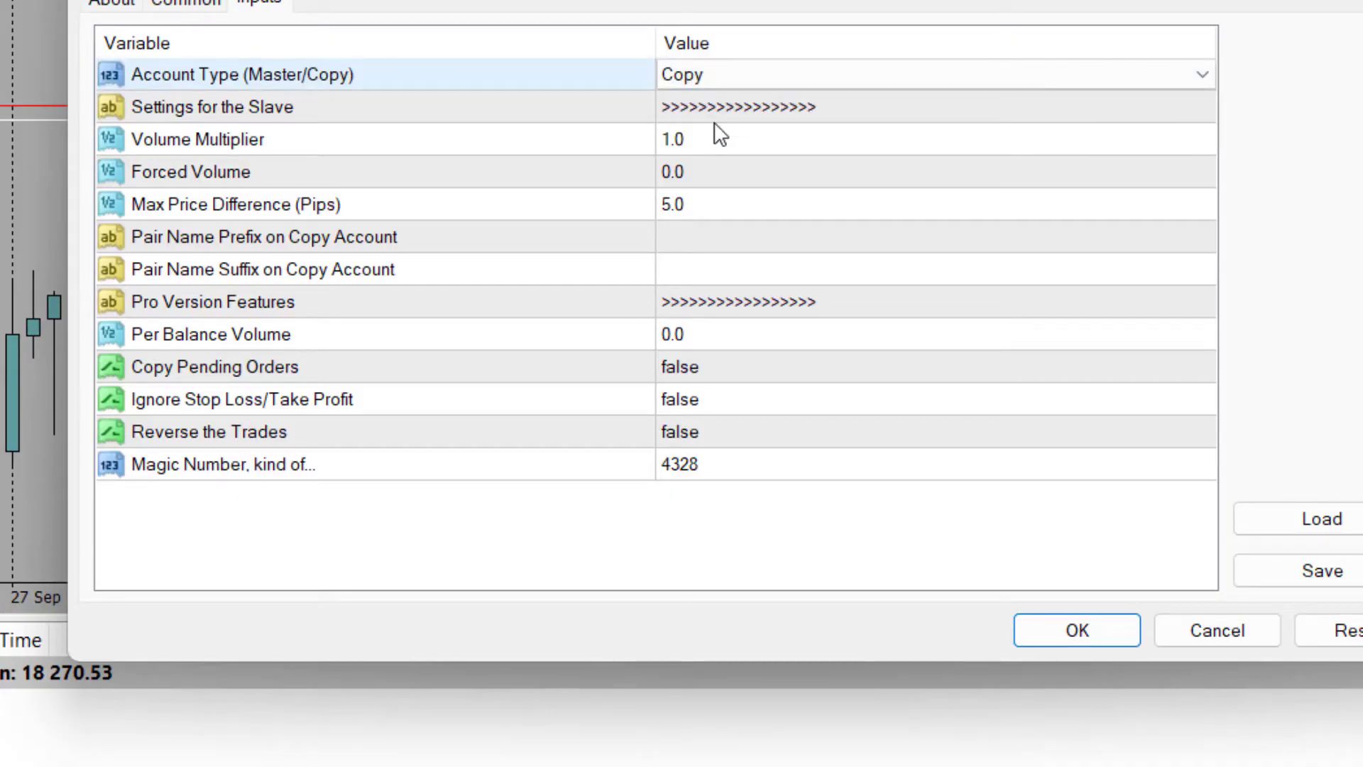
pyautogui.click(994, 133)
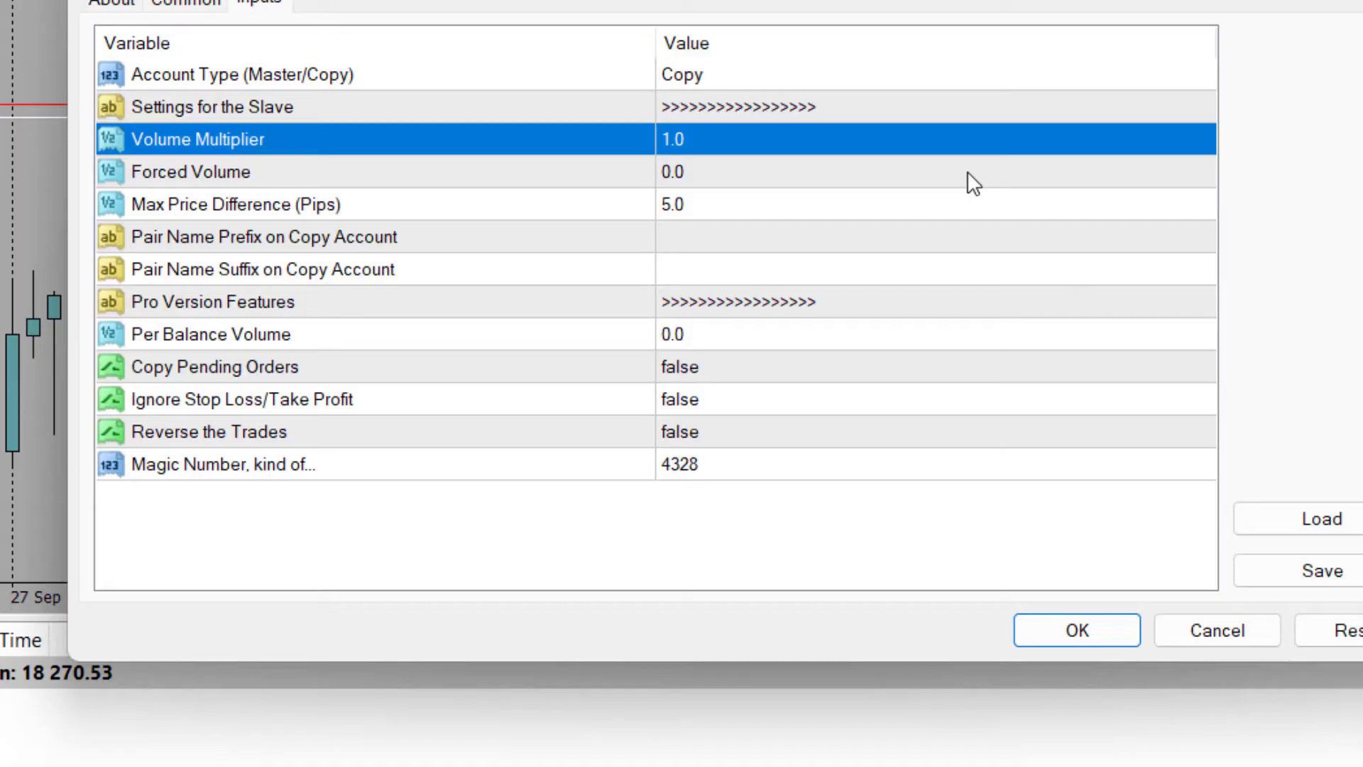
pyautogui.click(967, 174)
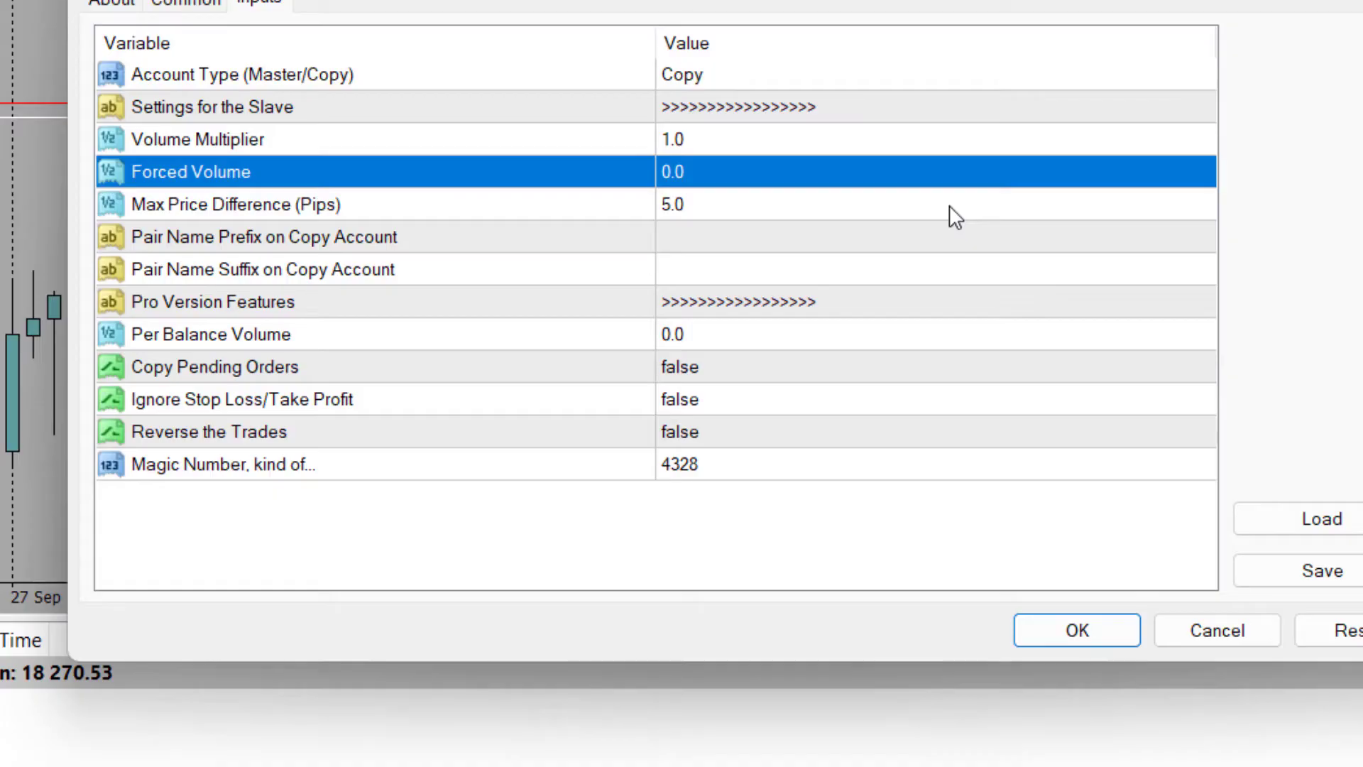
pyautogui.press('Down')
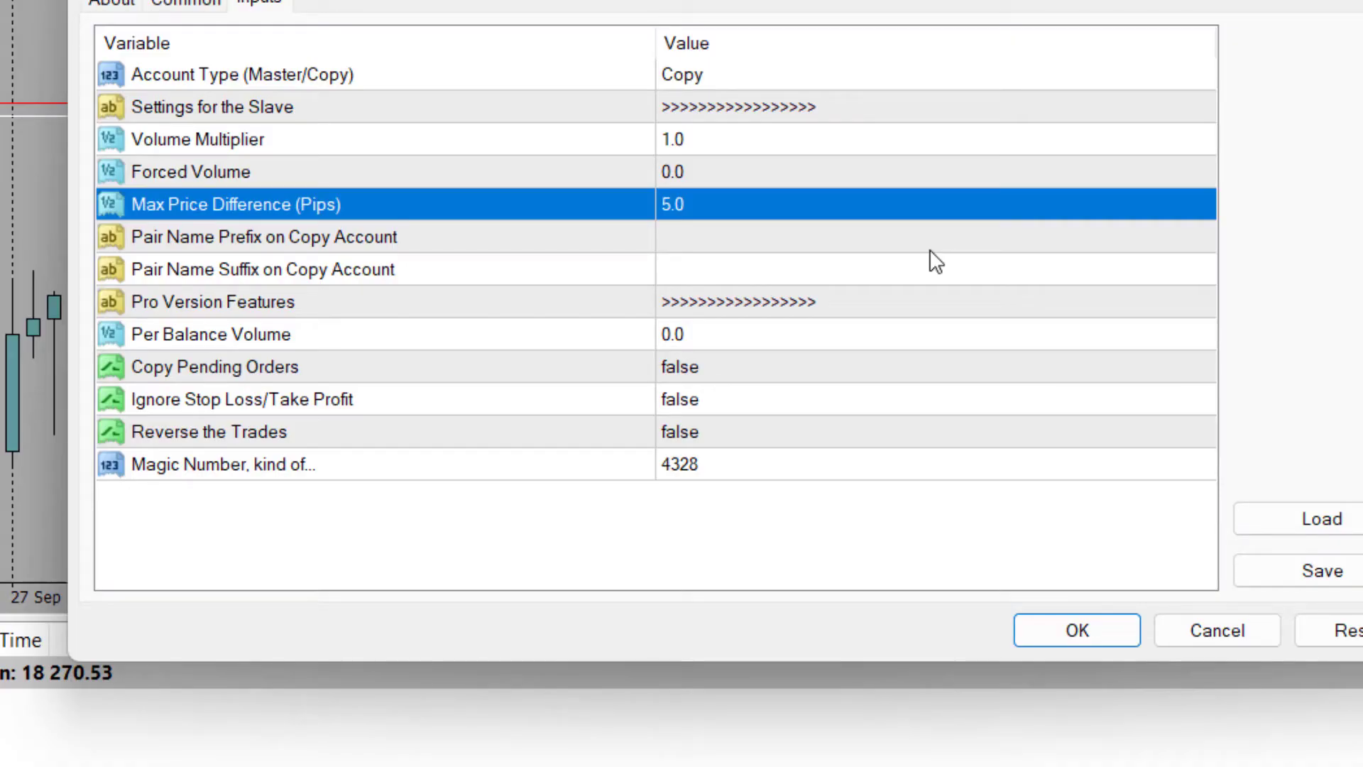
pyautogui.click(929, 249)
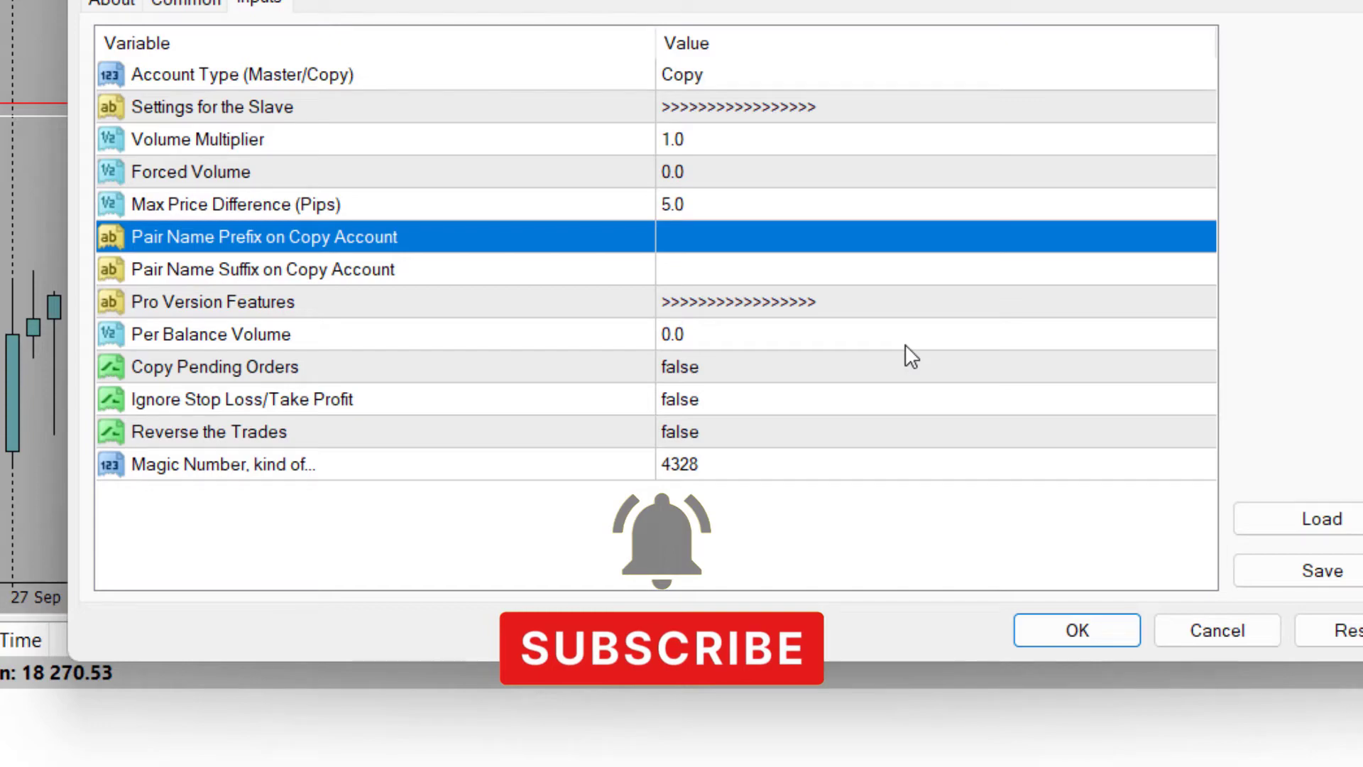
# Review the Per Balance Volume, Copy Pending Orders, Ignore SL/TP and Reverse the Trades inputs
pyautogui.click(905, 346)
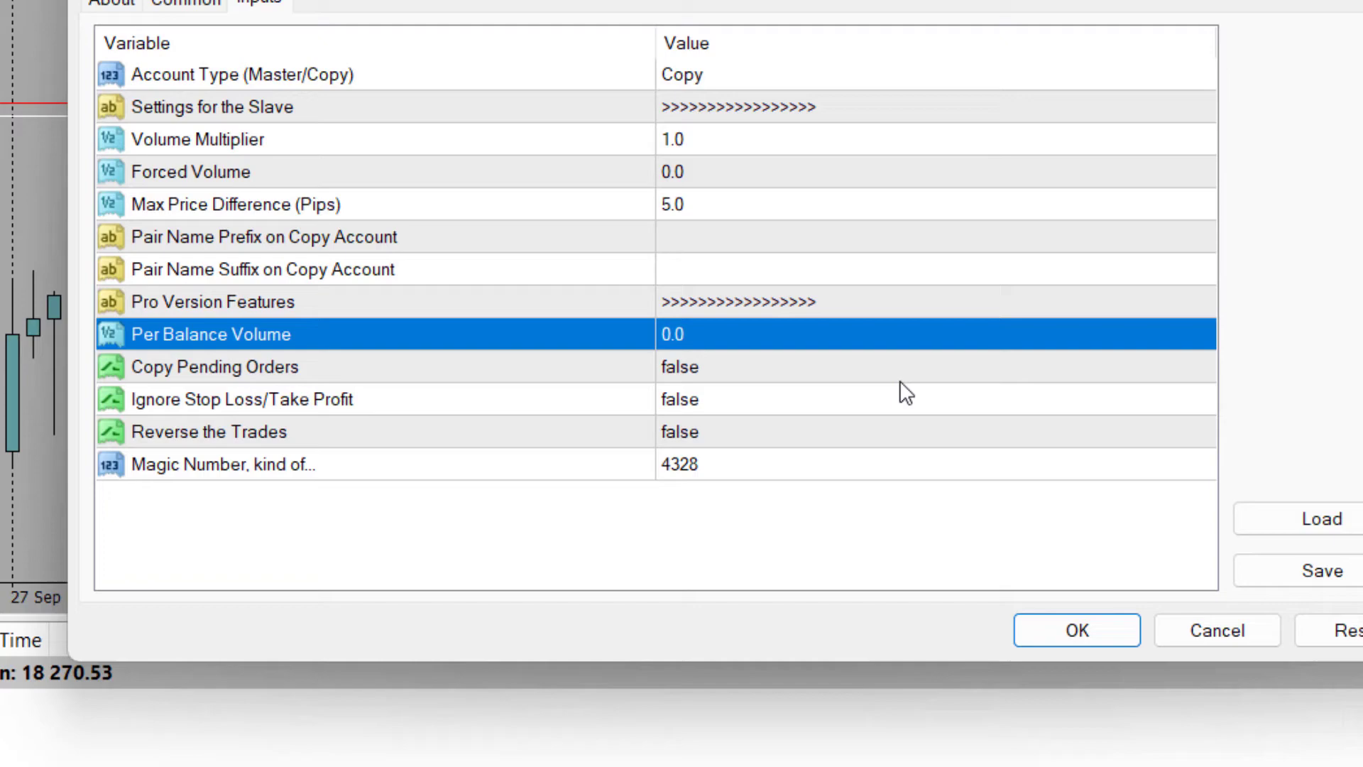
pyautogui.press('Down')
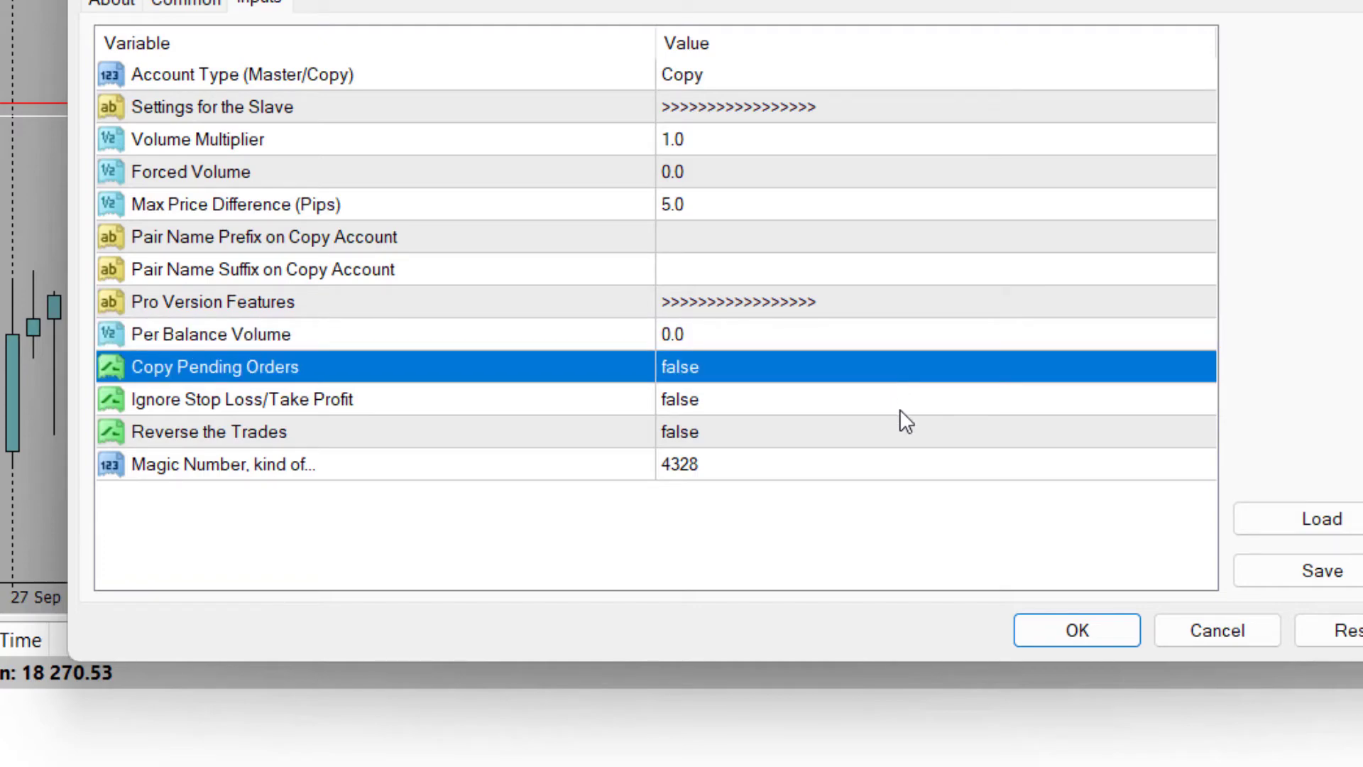
pyautogui.press('Down')
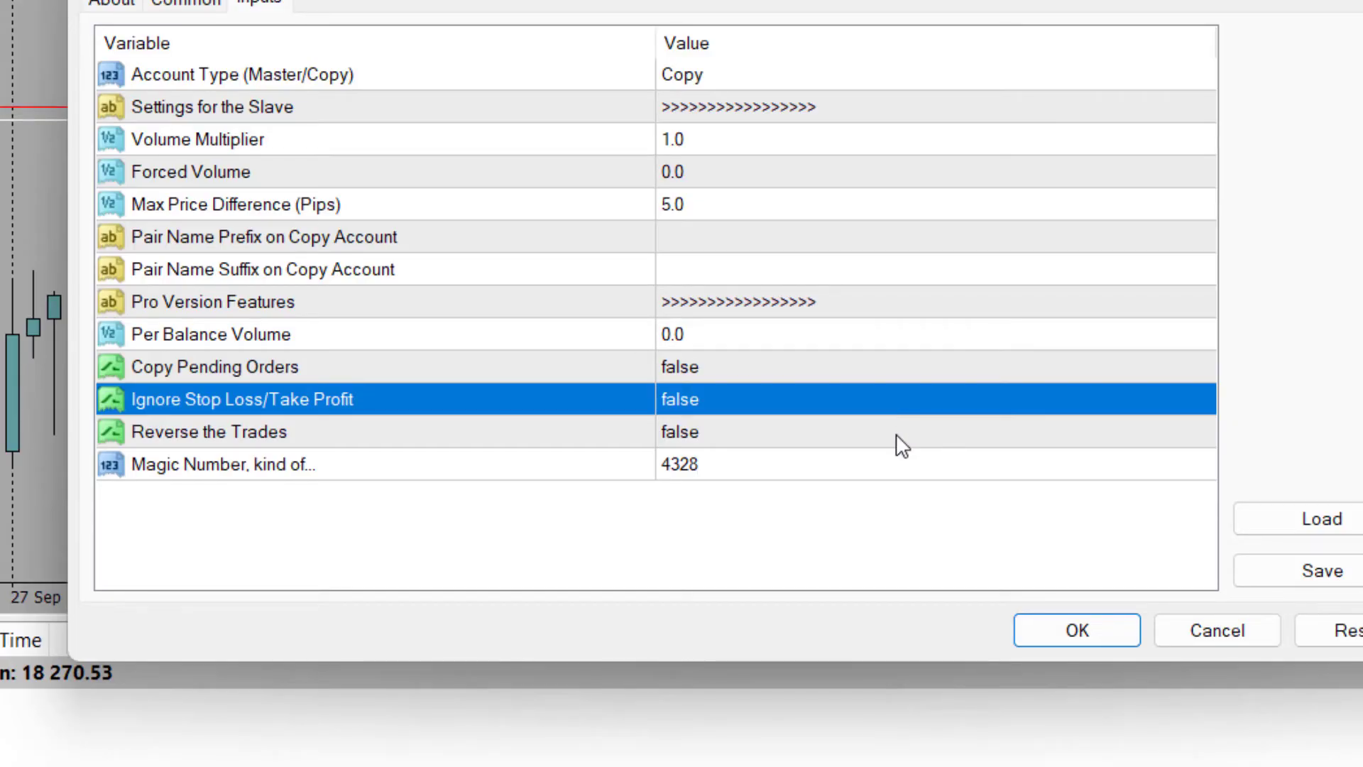
pyautogui.click(897, 438)
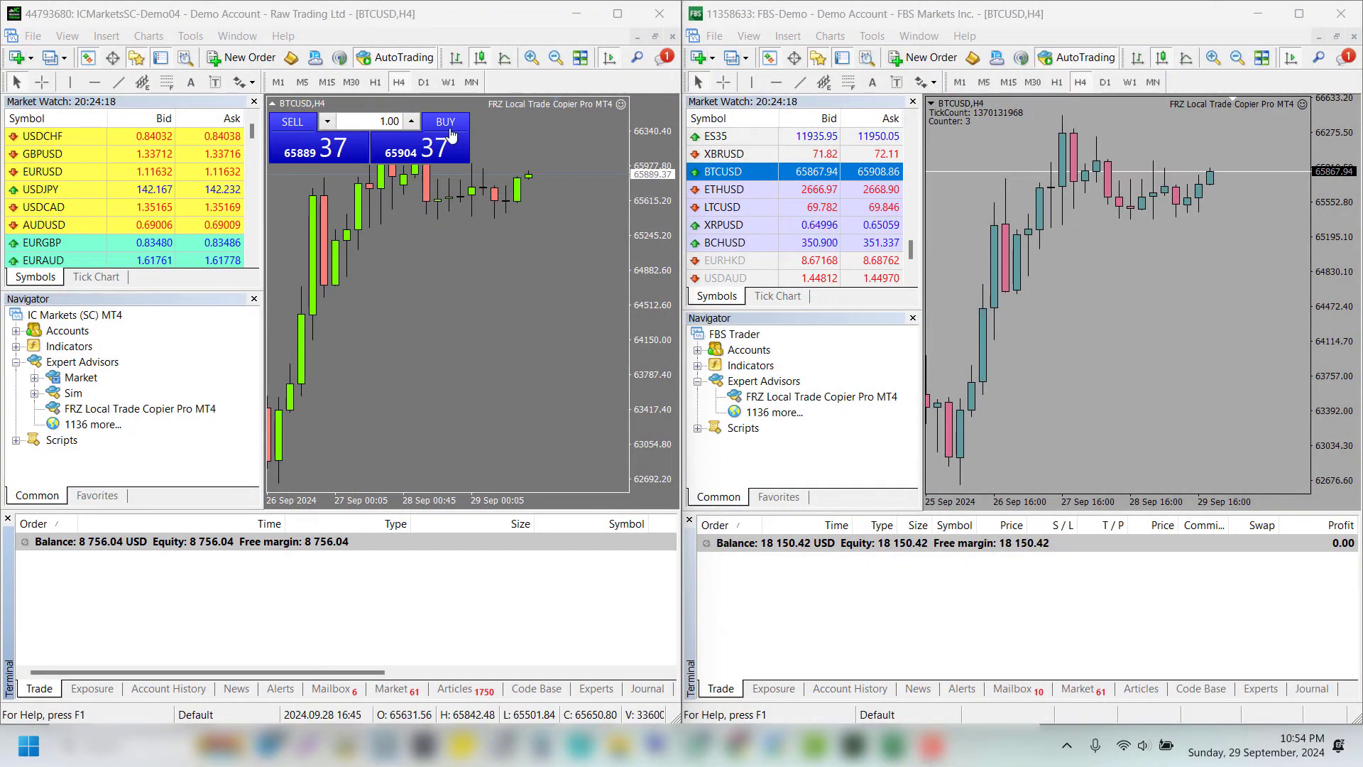
# Buy 1.00 BTCUSD on the master account, then close that order
pyautogui.click(447, 125)
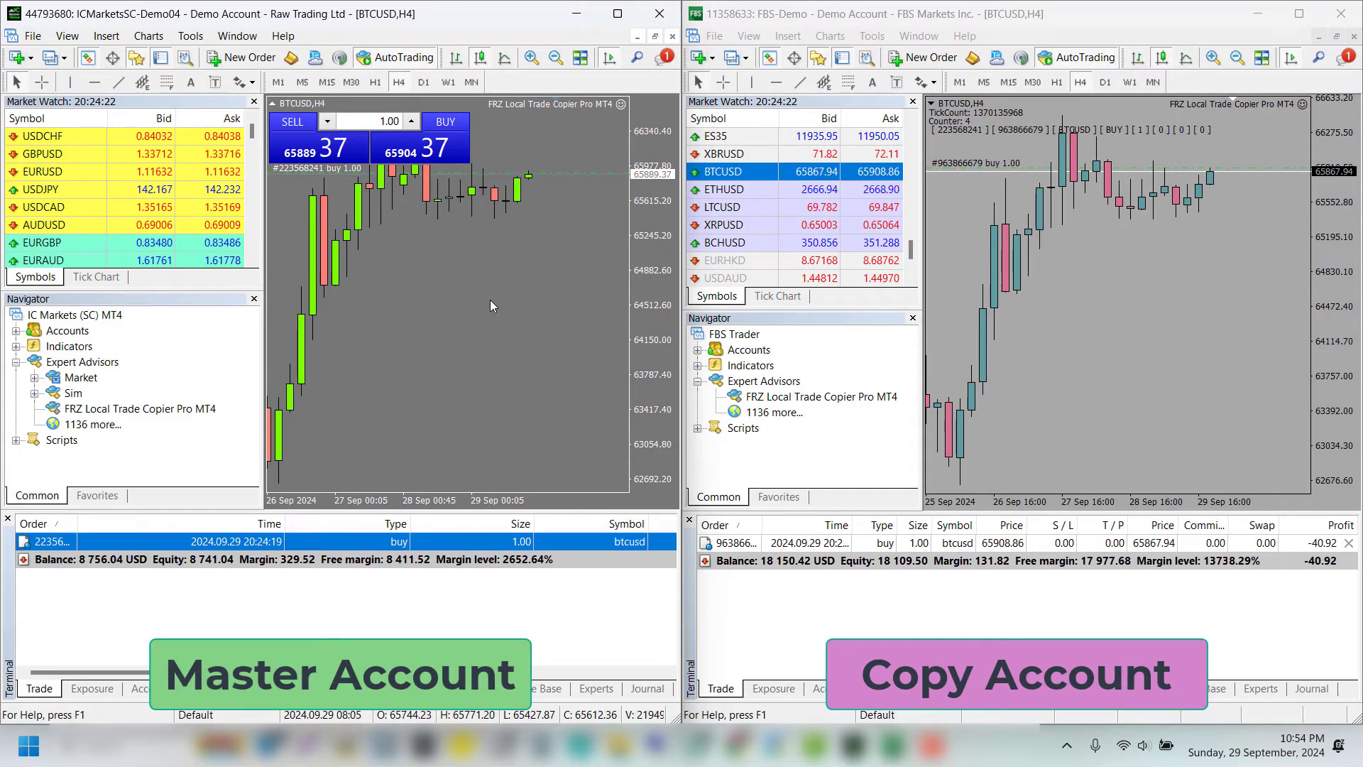
pyautogui.rightClick(585, 542)
pyautogui.click(640, 356)
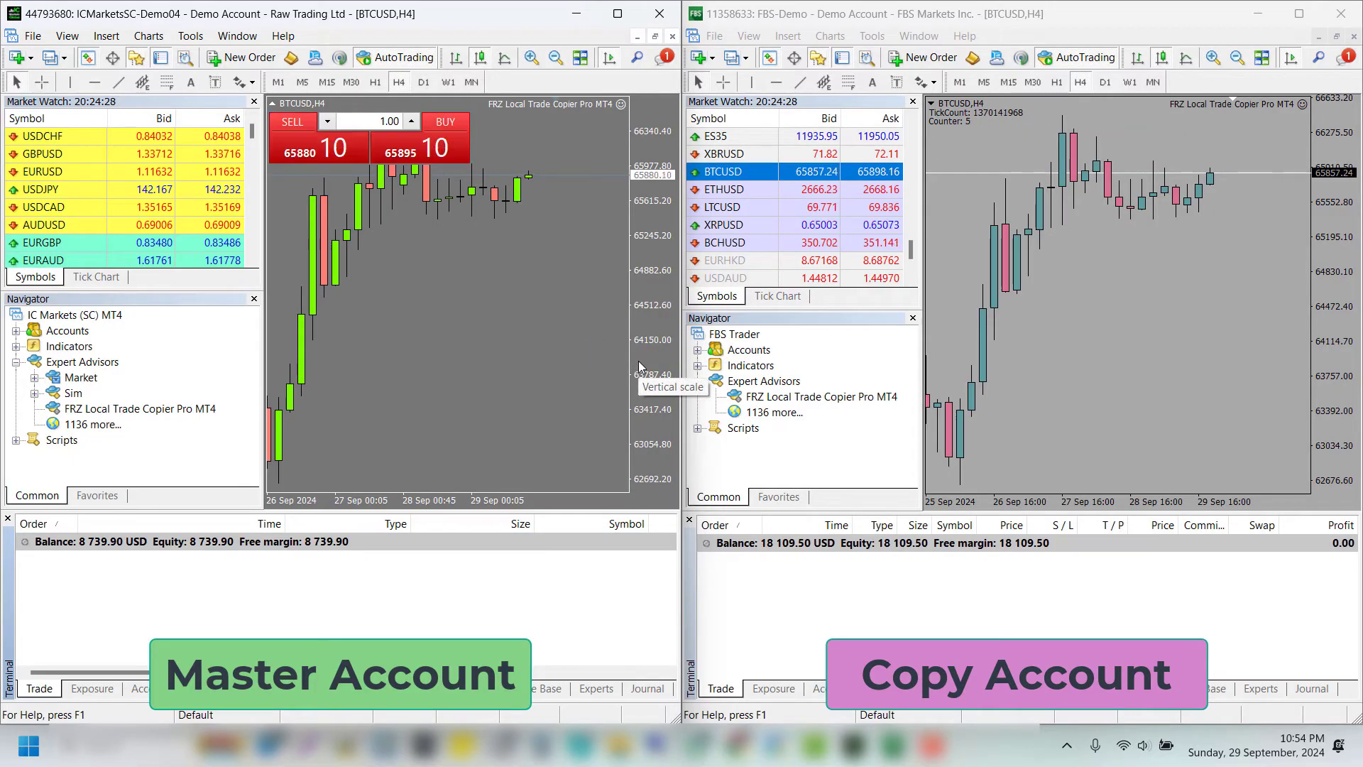
# Place a 1.00-lot BTCUSD market buy with stop loss 65064.74 and take profit 68864.74
pyautogui.rightClick(345, 133)
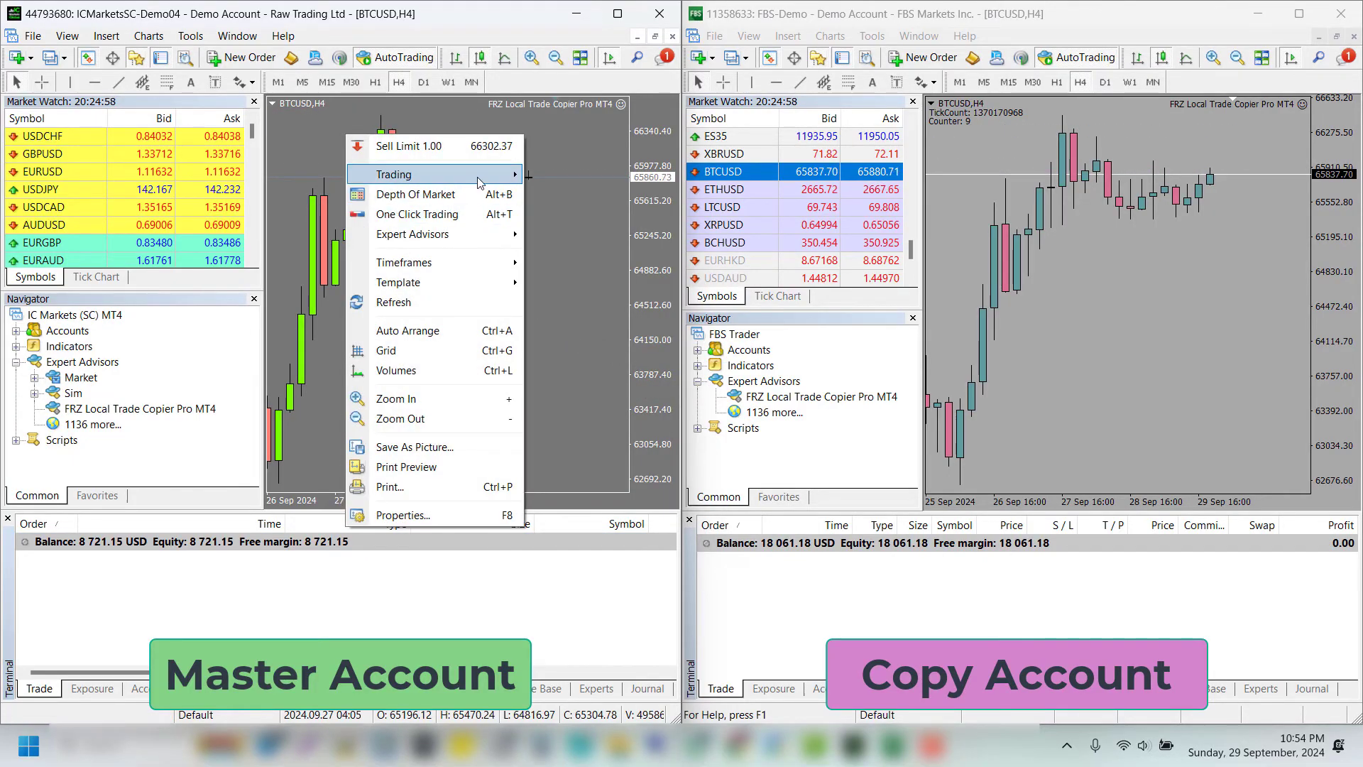
pyautogui.moveTo(394, 174)
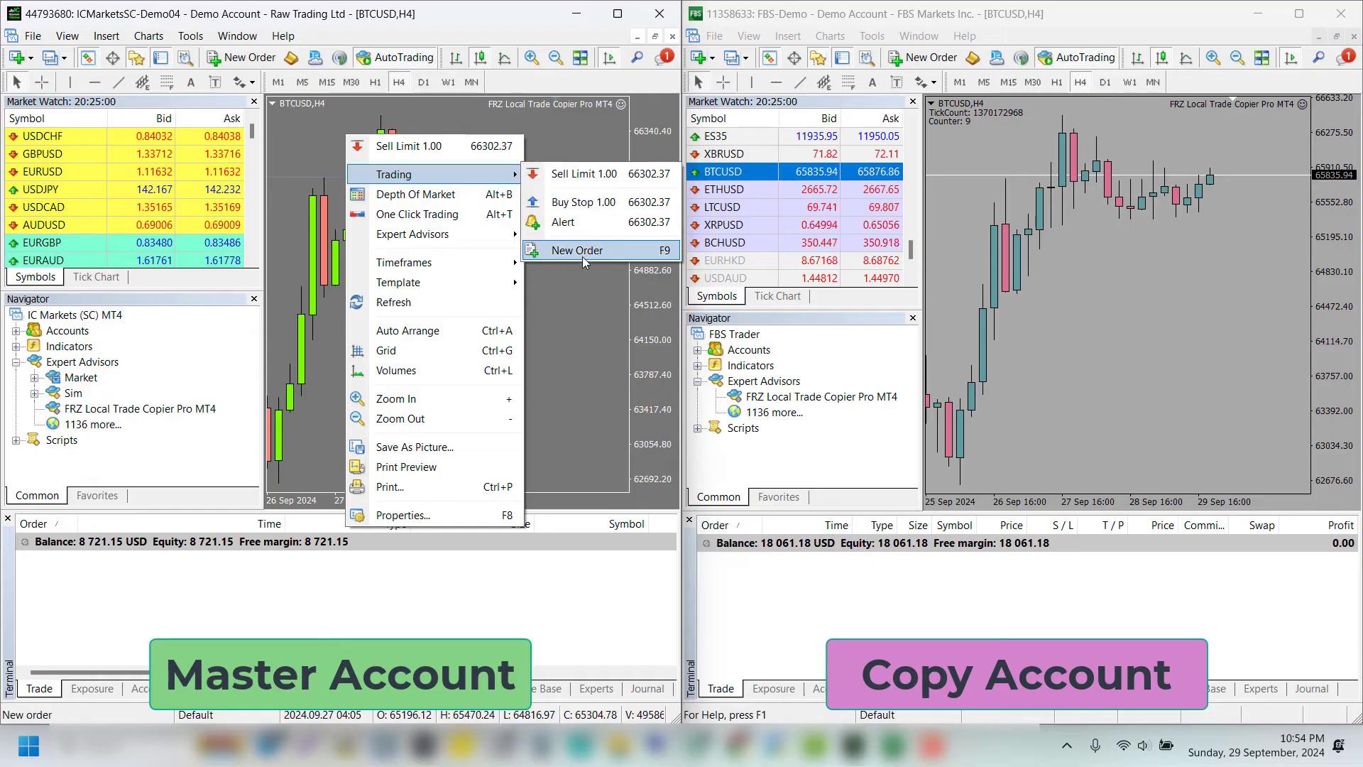
pyautogui.click(582, 253)
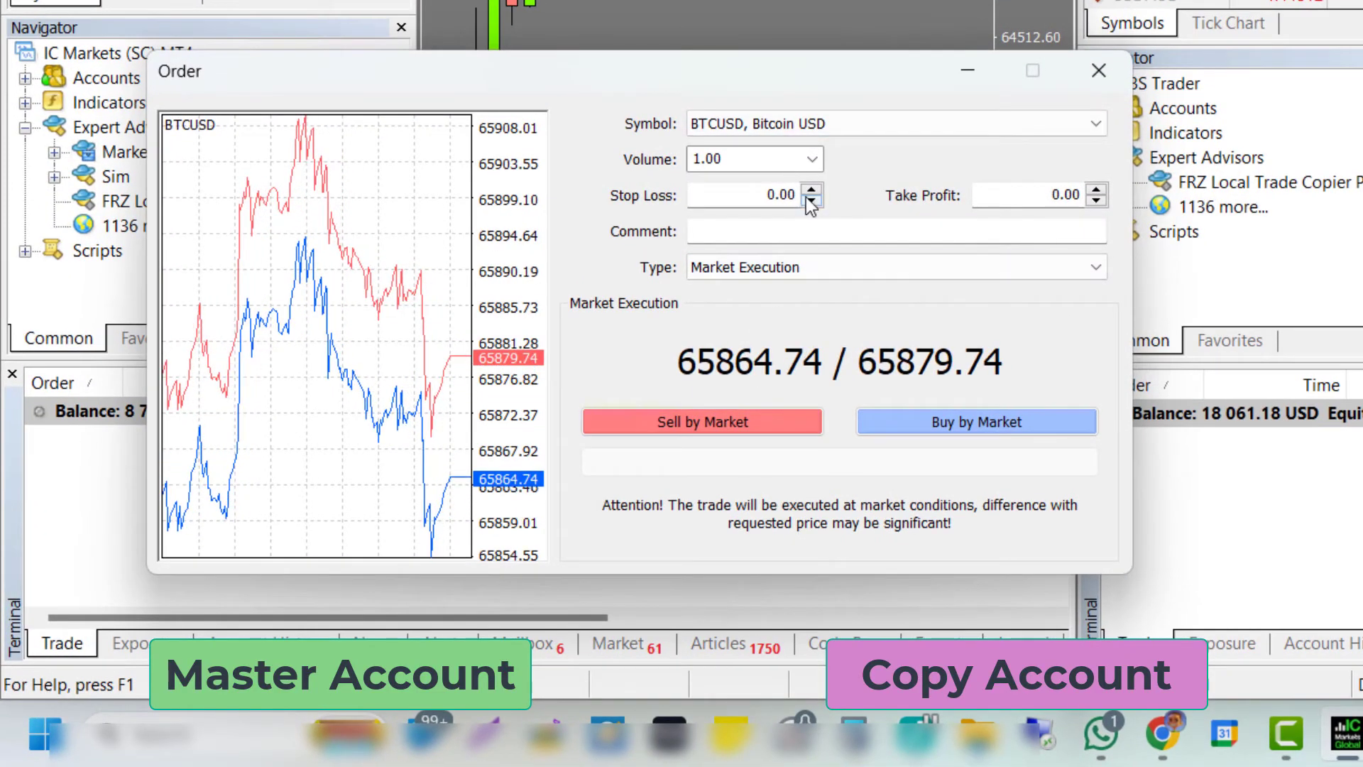
pyautogui.click(811, 200)
pyautogui.click(753, 194)
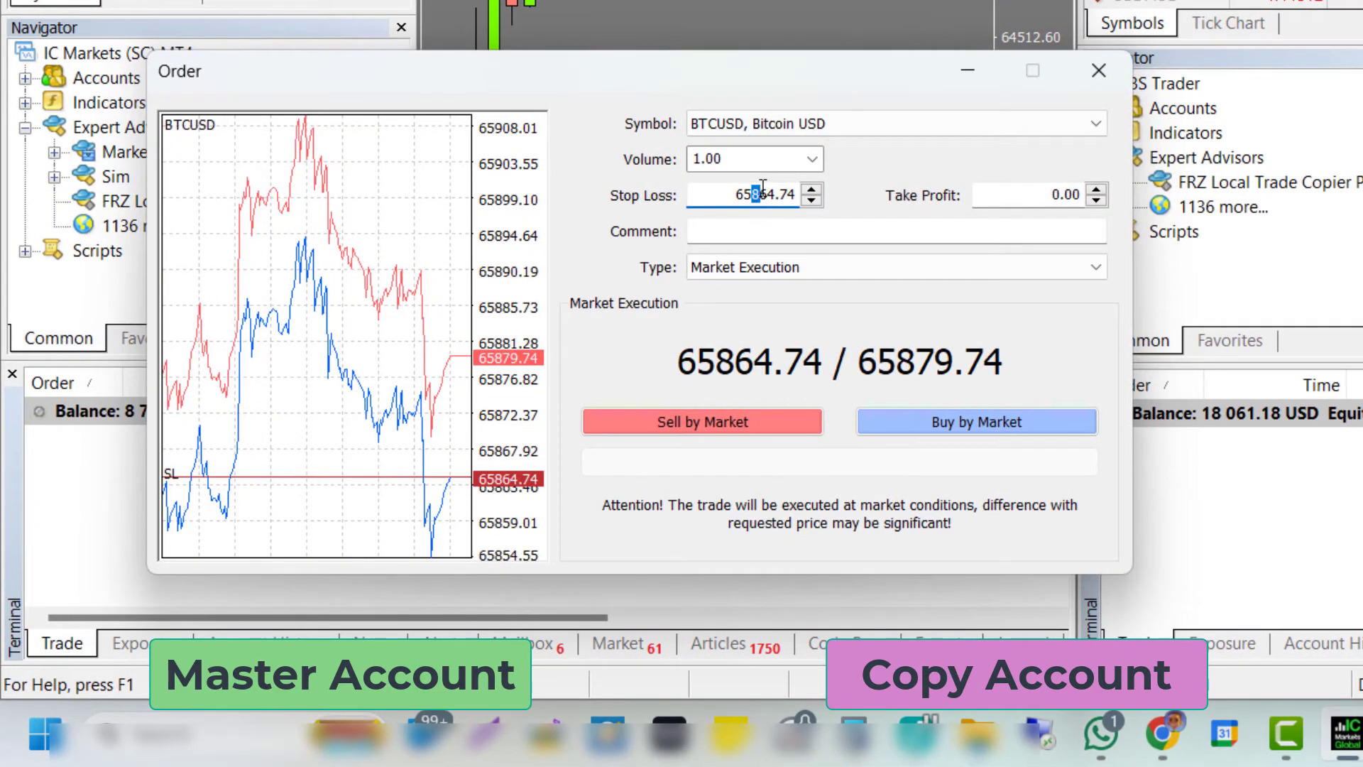
pyautogui.write('0')
pyautogui.click(1095, 188)
pyautogui.click(1025, 196)
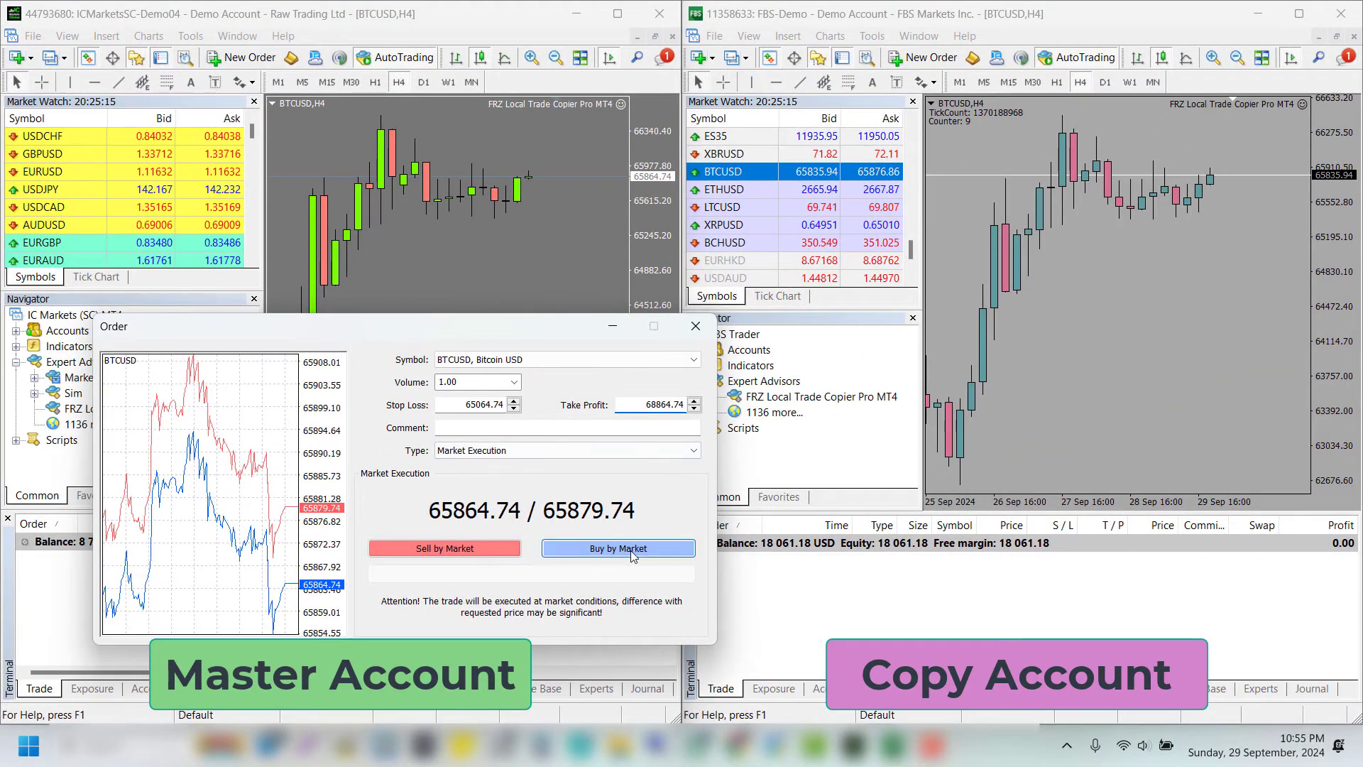
pyautogui.click(652, 539)
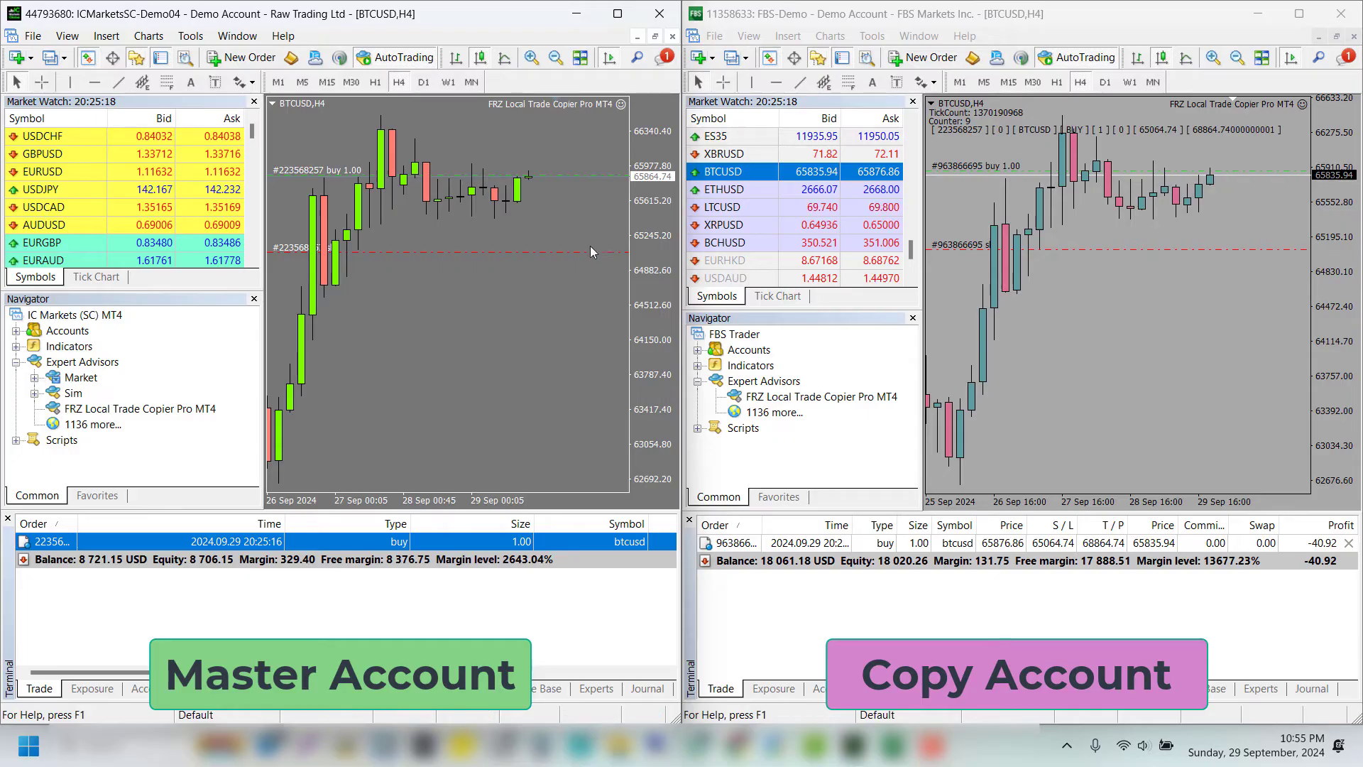
# Drag the master trade's stop loss lower and its take profit down to 67228.39
pyautogui.moveTo(635, 150)
pyautogui.mouseDown()
pyautogui.moveTo(530, 301)
pyautogui.moveTo(533, 285)
pyautogui.mouseUp()
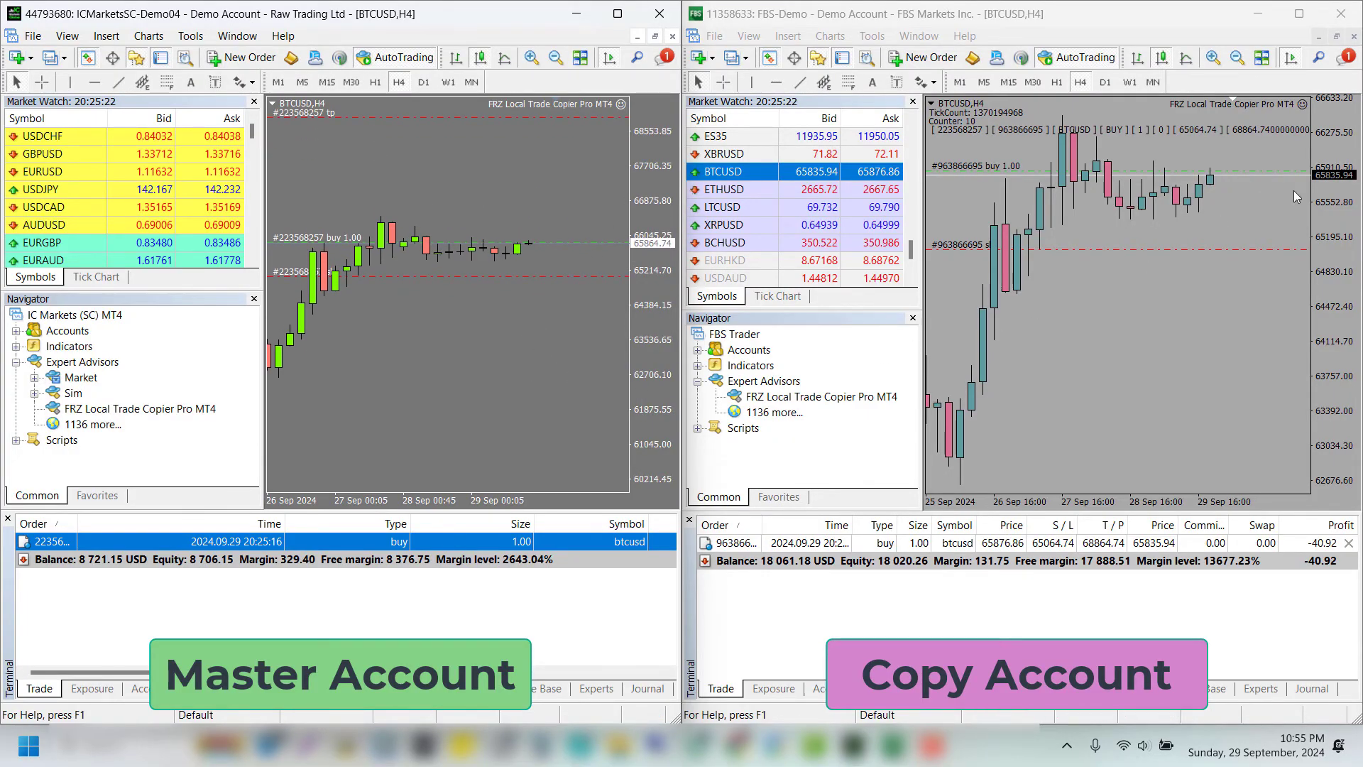
pyautogui.moveTo(1326, 196); pyautogui.dragTo(1190, 386)
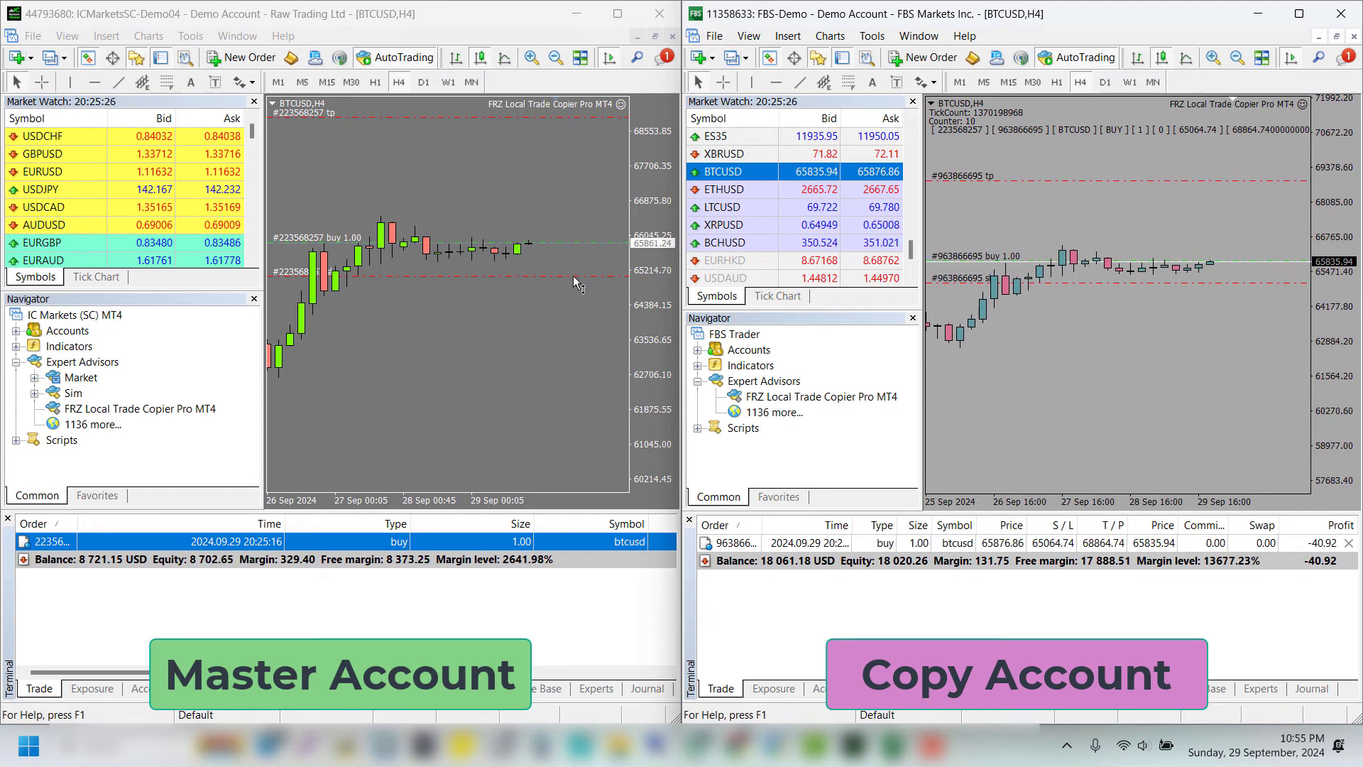
pyautogui.moveTo(573, 277); pyautogui.dragTo(561, 375)
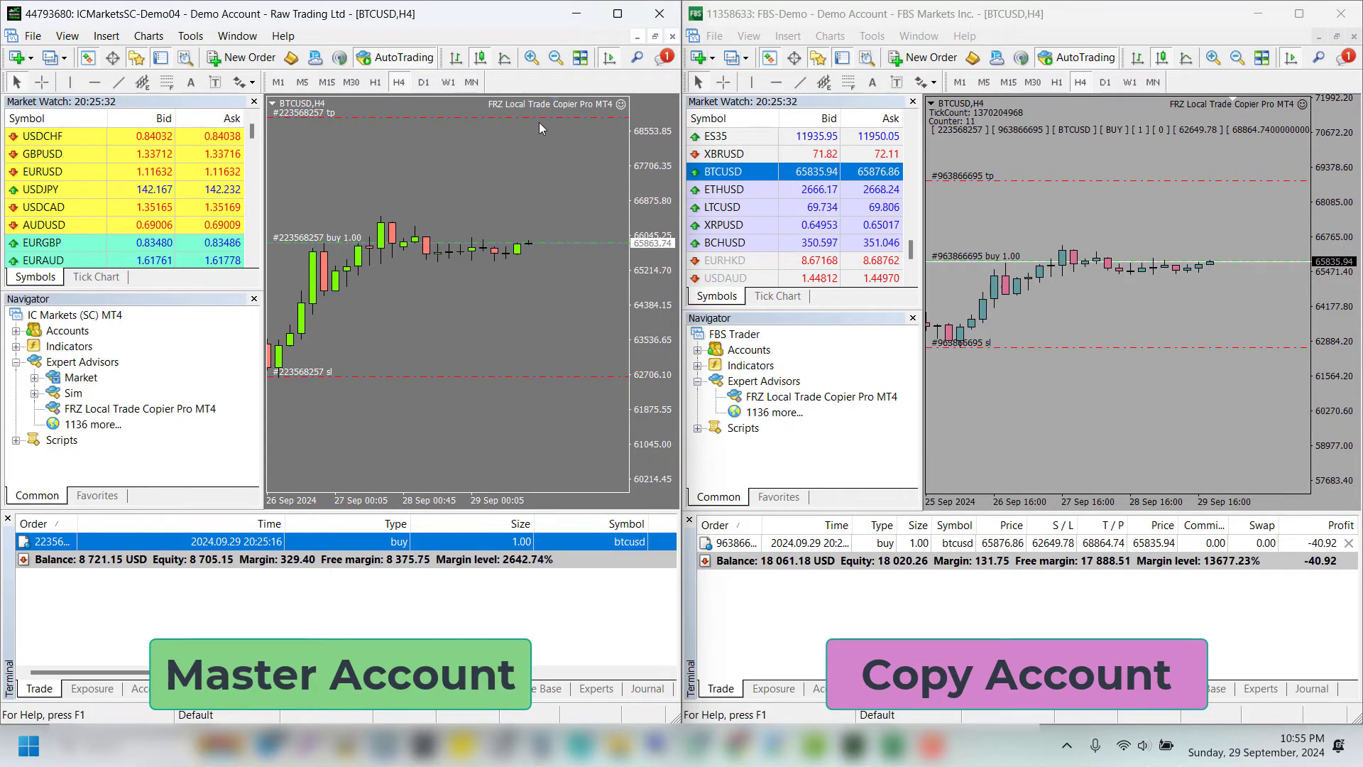
pyautogui.scroll(-1, 536, 134)
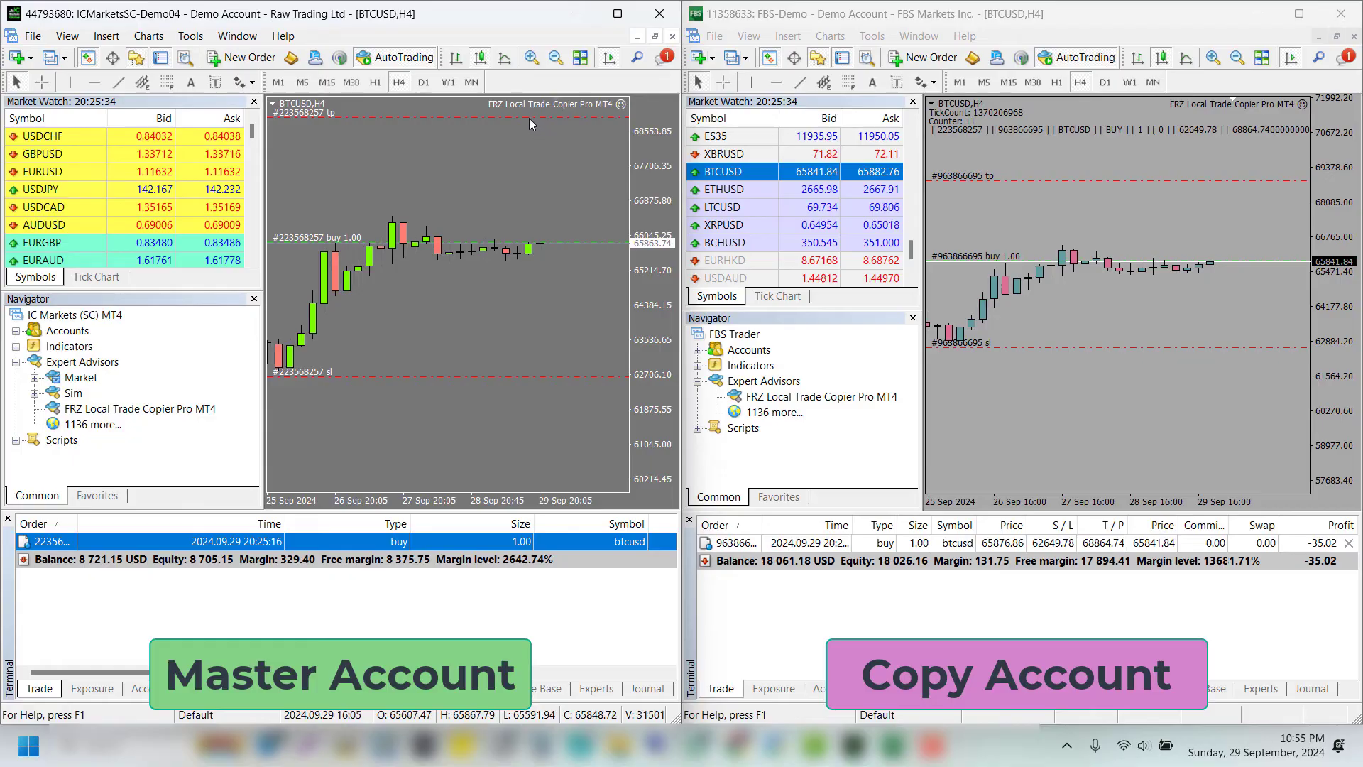
pyautogui.moveTo(530, 116); pyautogui.dragTo(538, 186)
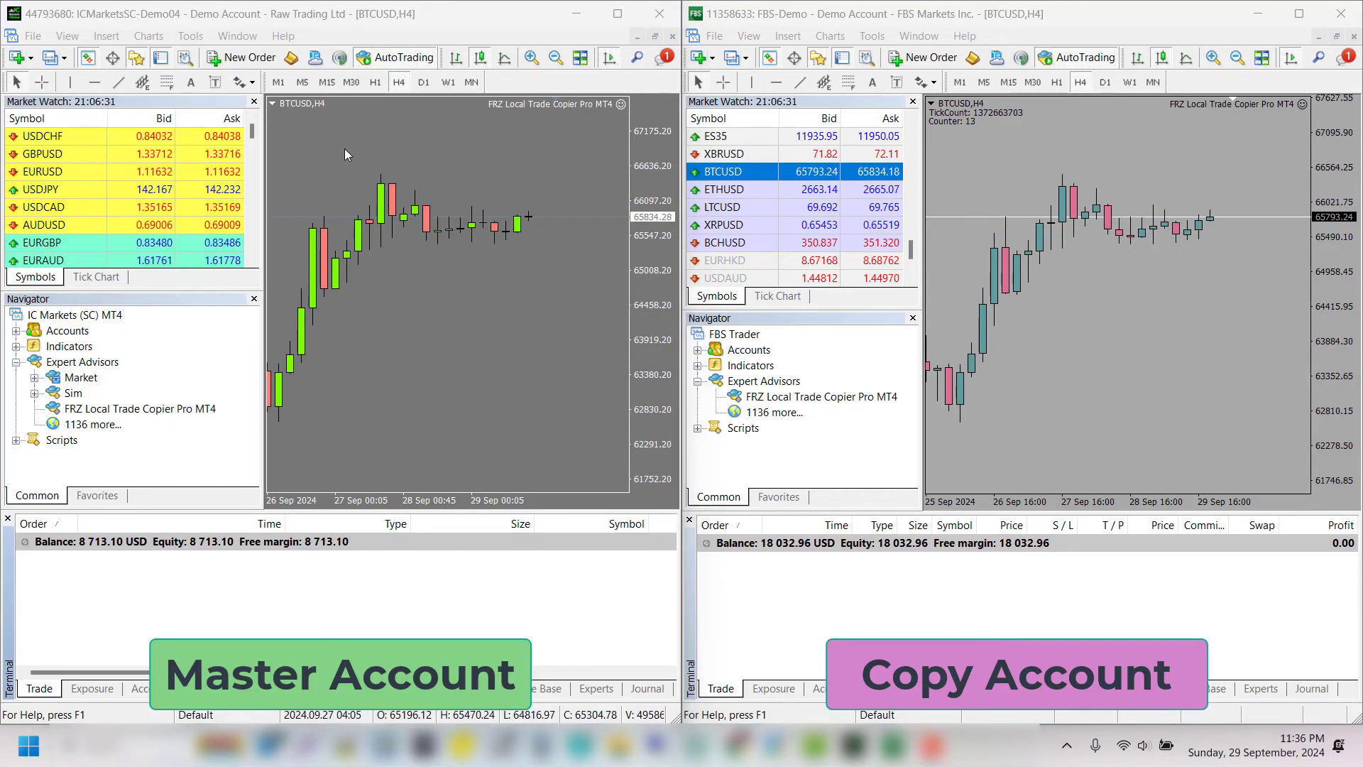
# Set the copy account copier's Volume Multiplier to 2
pyautogui.rightClick(990, 150)
pyautogui.moveTo(1057, 250)
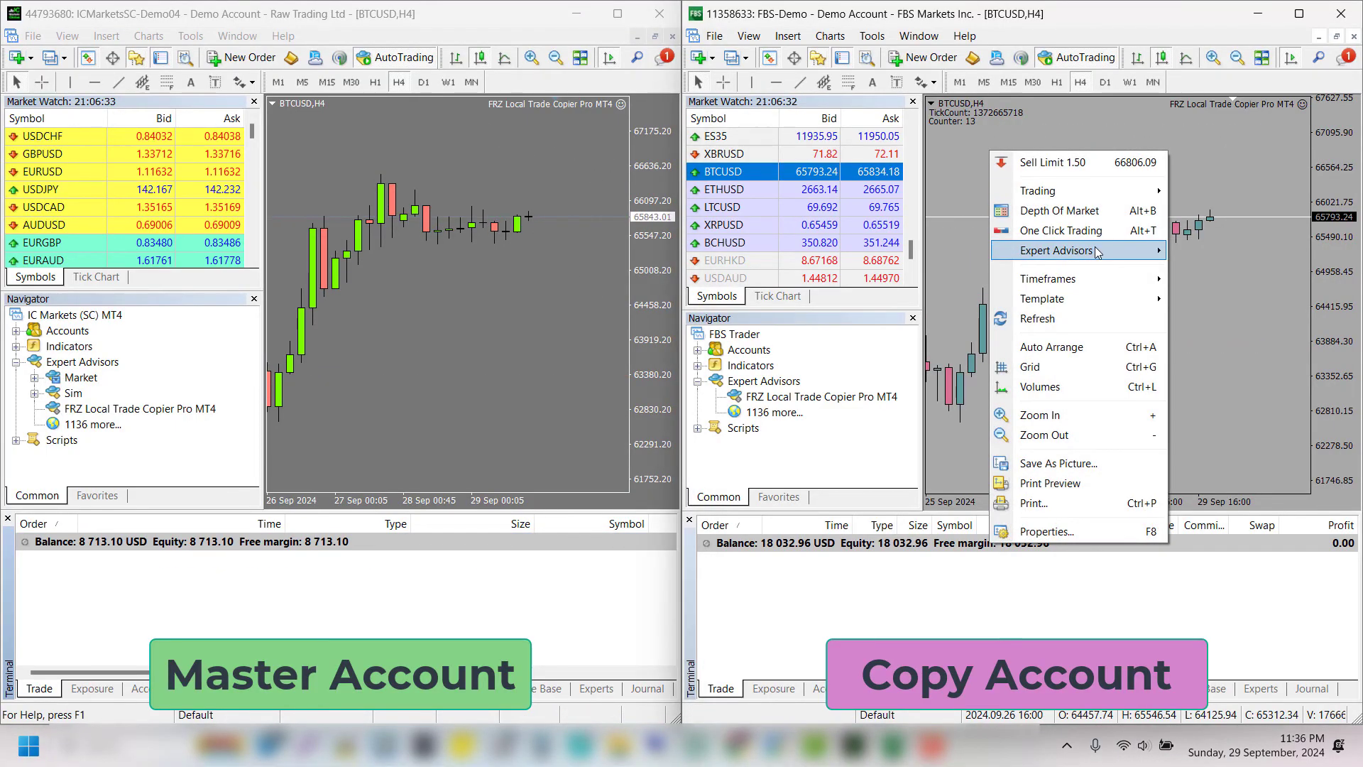
pyautogui.click(1197, 253)
pyautogui.doubleClick(690, 260)
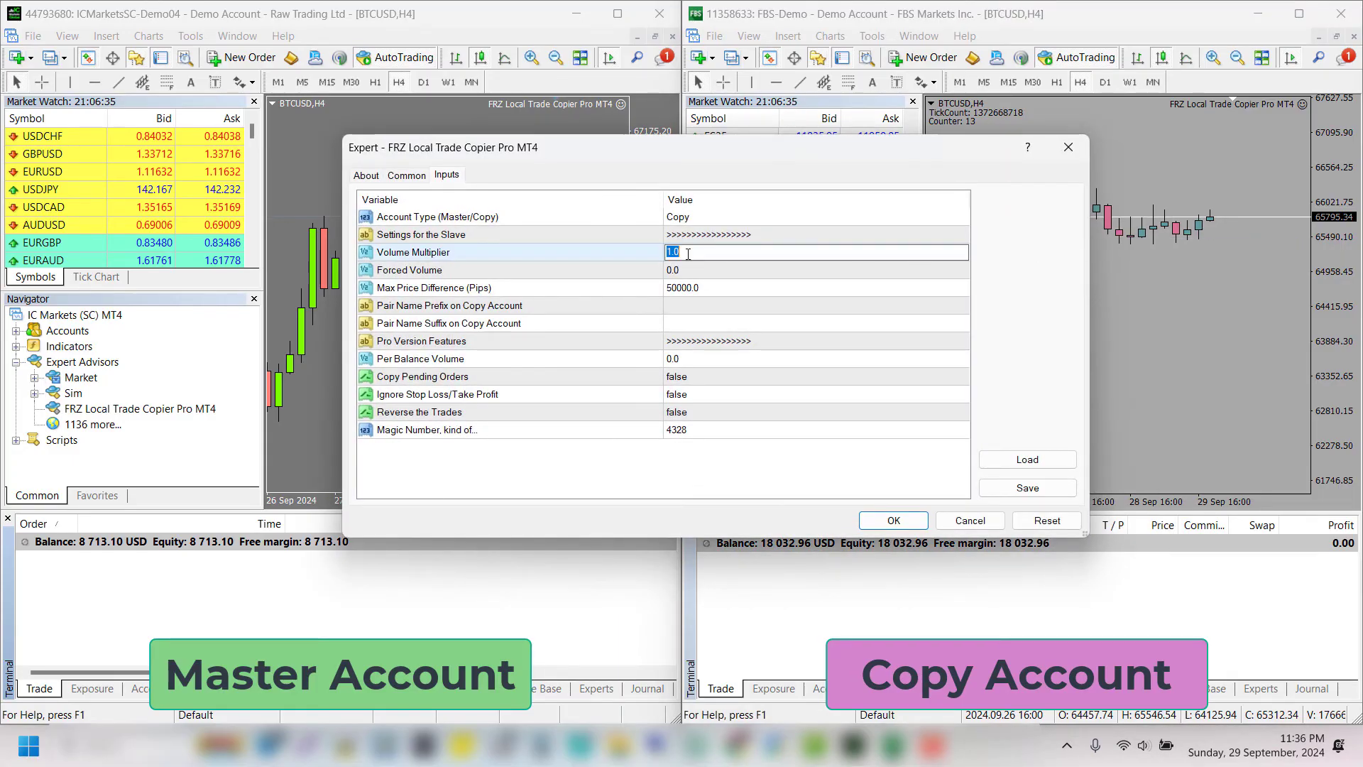
pyautogui.write('2')
pyautogui.click(894, 520)
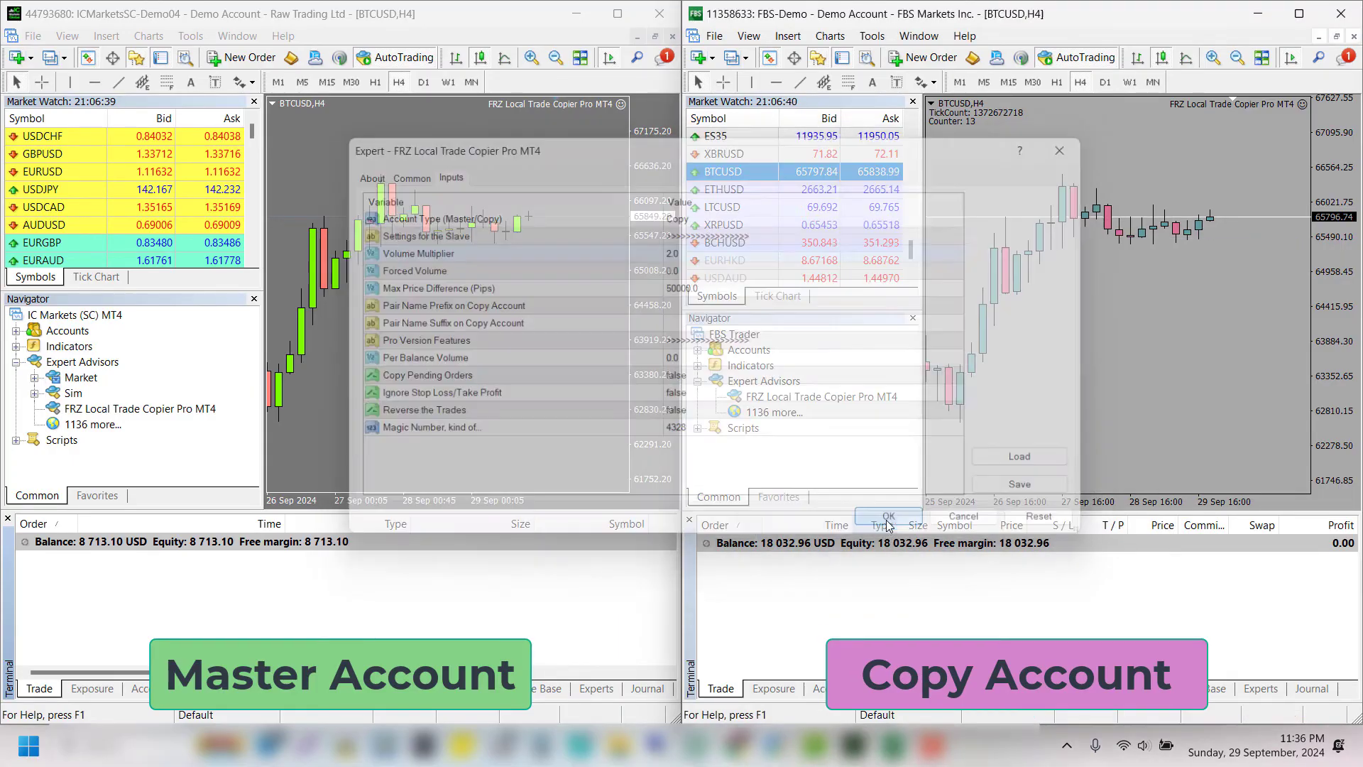
# Buy 1.00 BTCUSD on the master and check the 2.00-lot copied trade
pyautogui.click(273, 103)
pyautogui.click(446, 128)
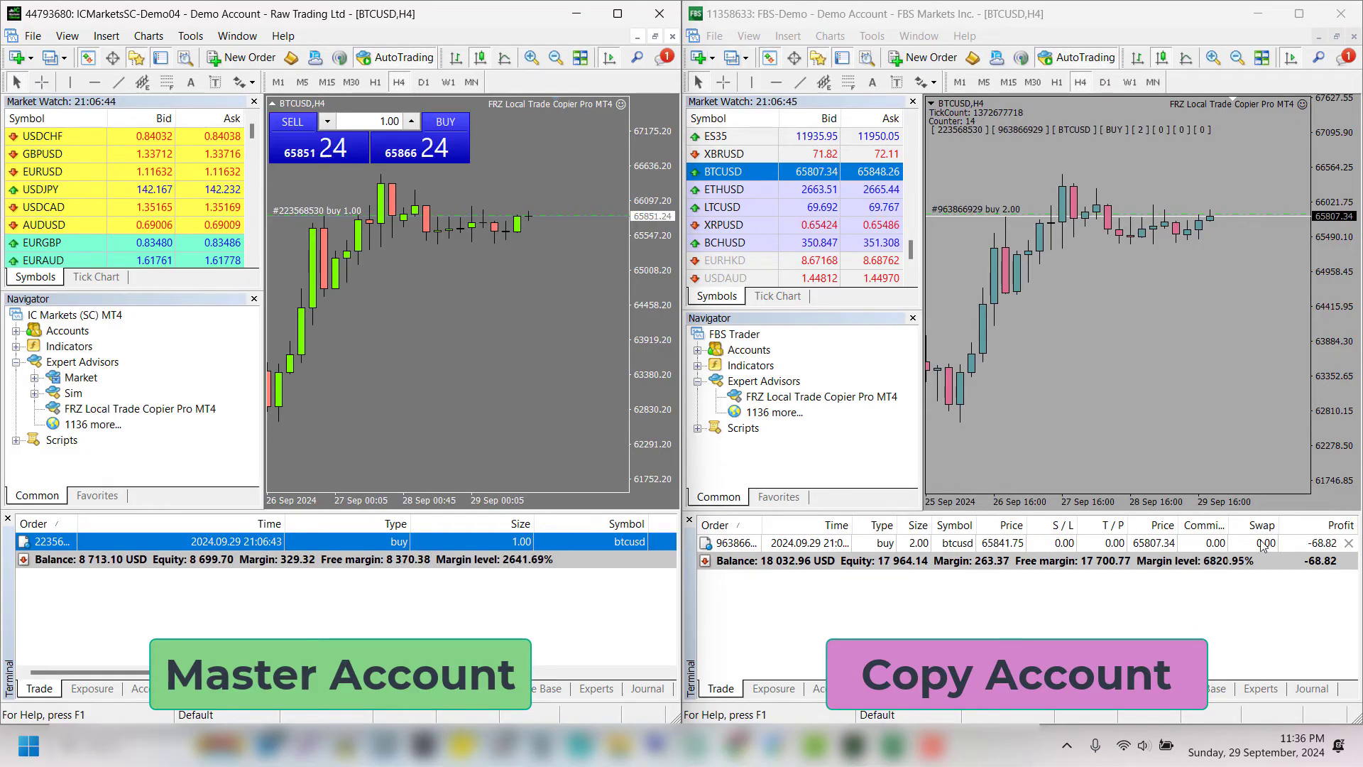
pyautogui.click(917, 545)
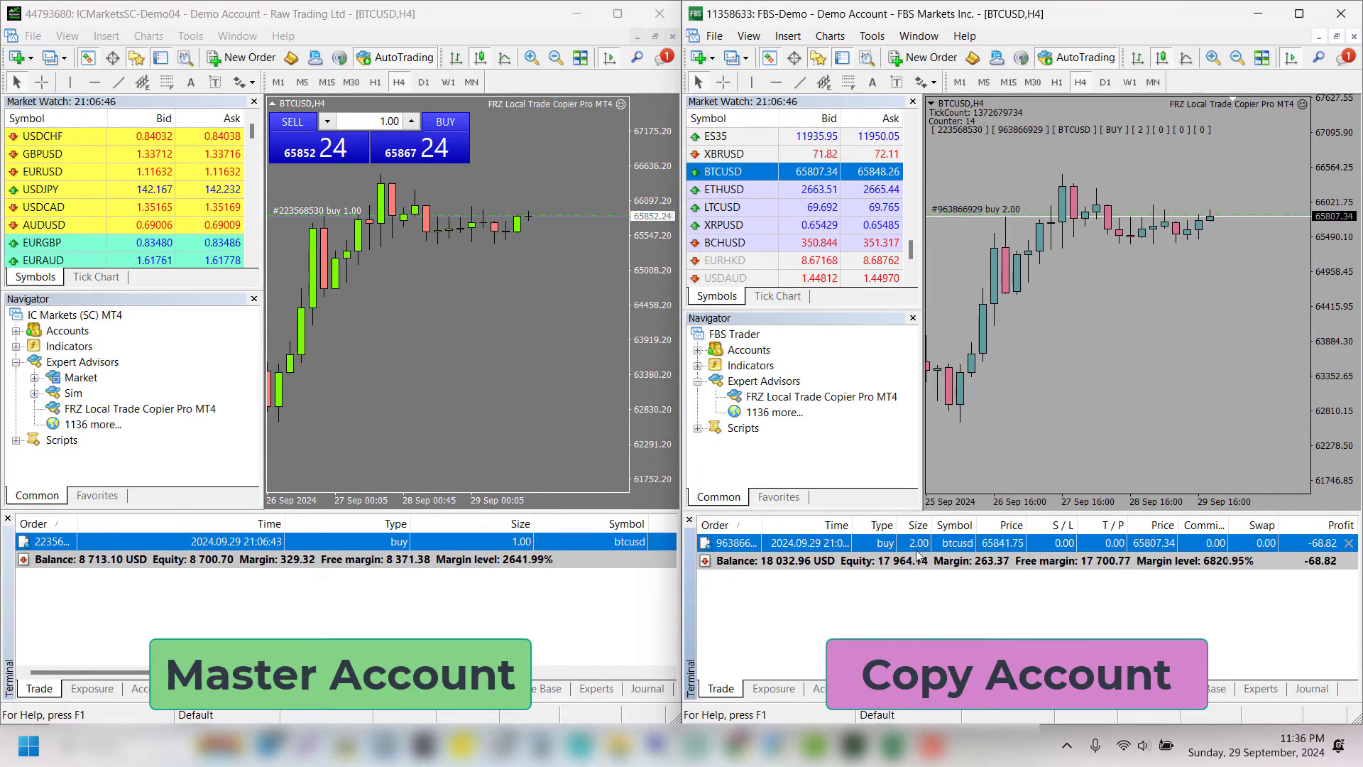
# Set Volume Multiplier 1 and Forced Volume 0.01, then buy 1.00 BTCUSD on the master
pyautogui.rightClick(924, 169)
pyautogui.click(1204, 256)
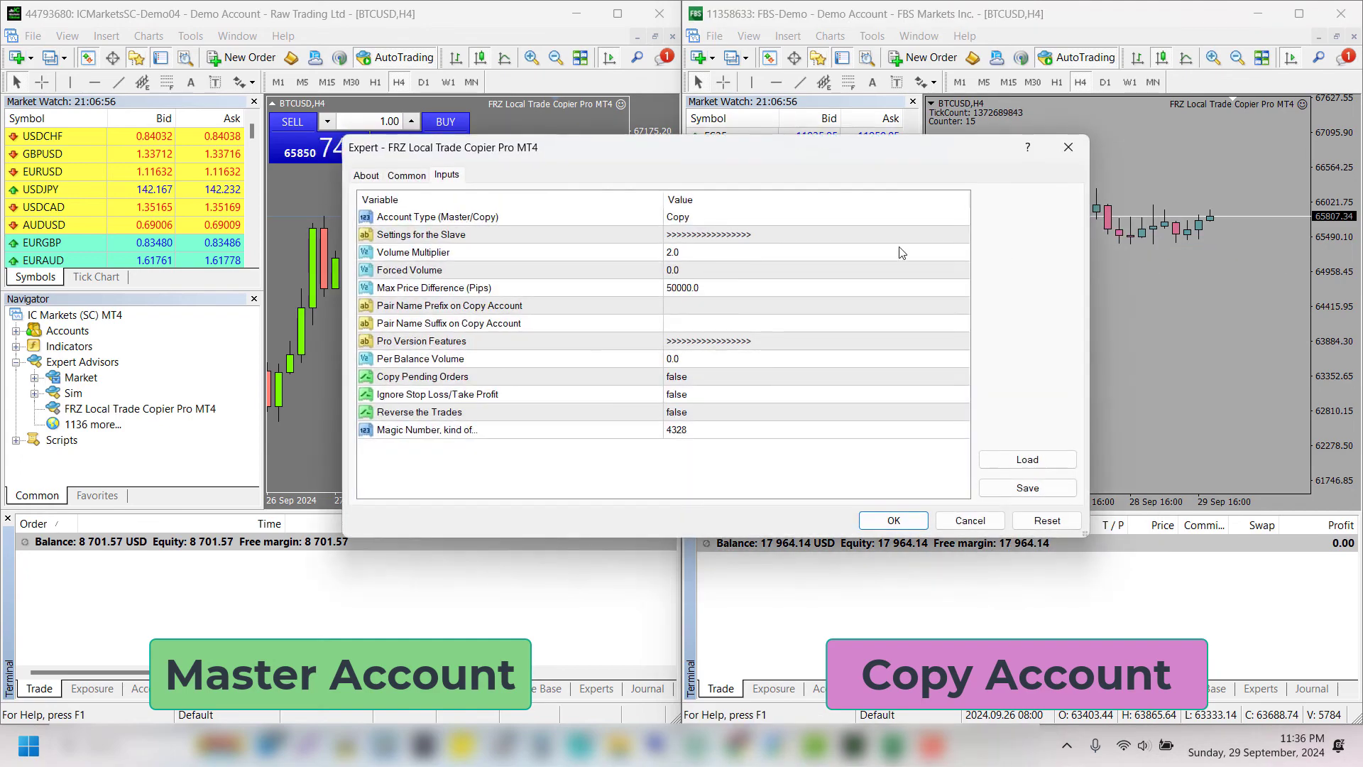
pyautogui.doubleClick(687, 253)
pyautogui.write('1')
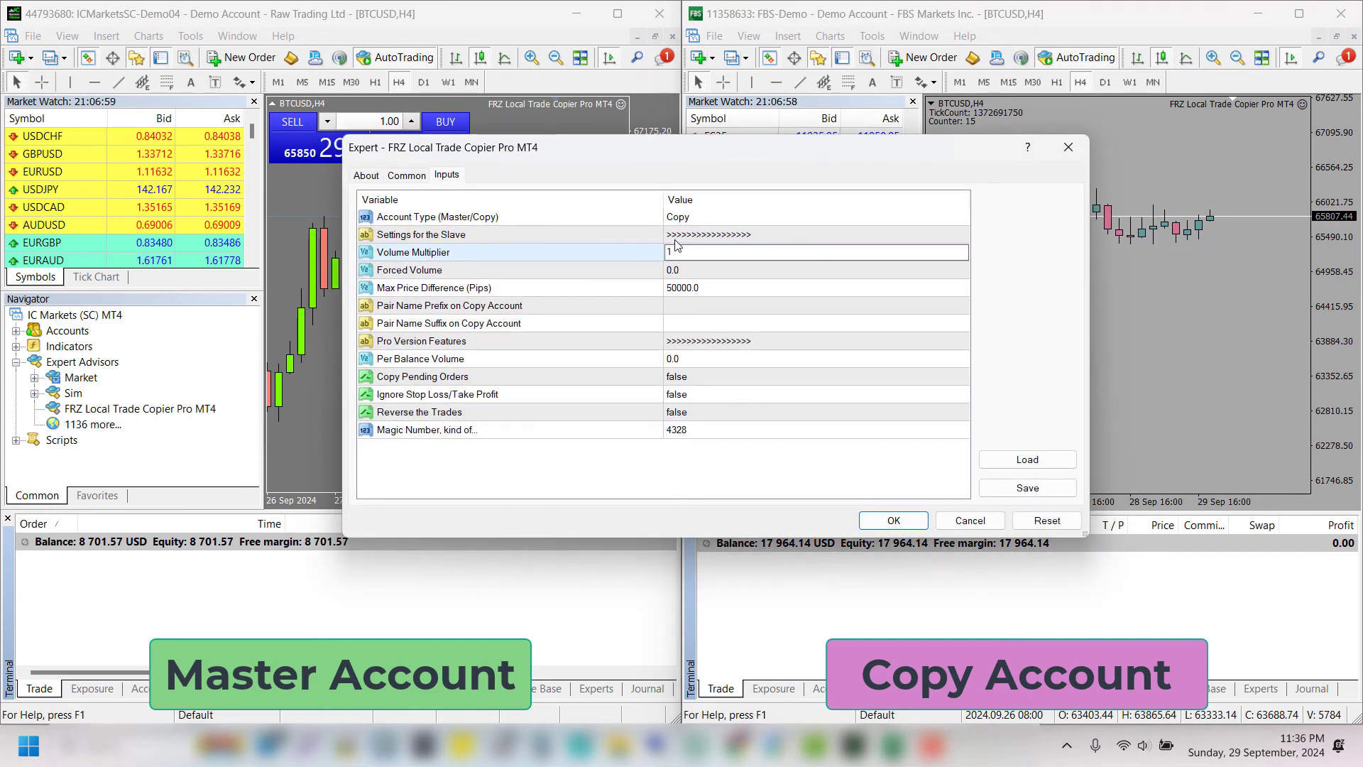
pyautogui.doubleClick(689, 268)
pyautogui.write('0.01')
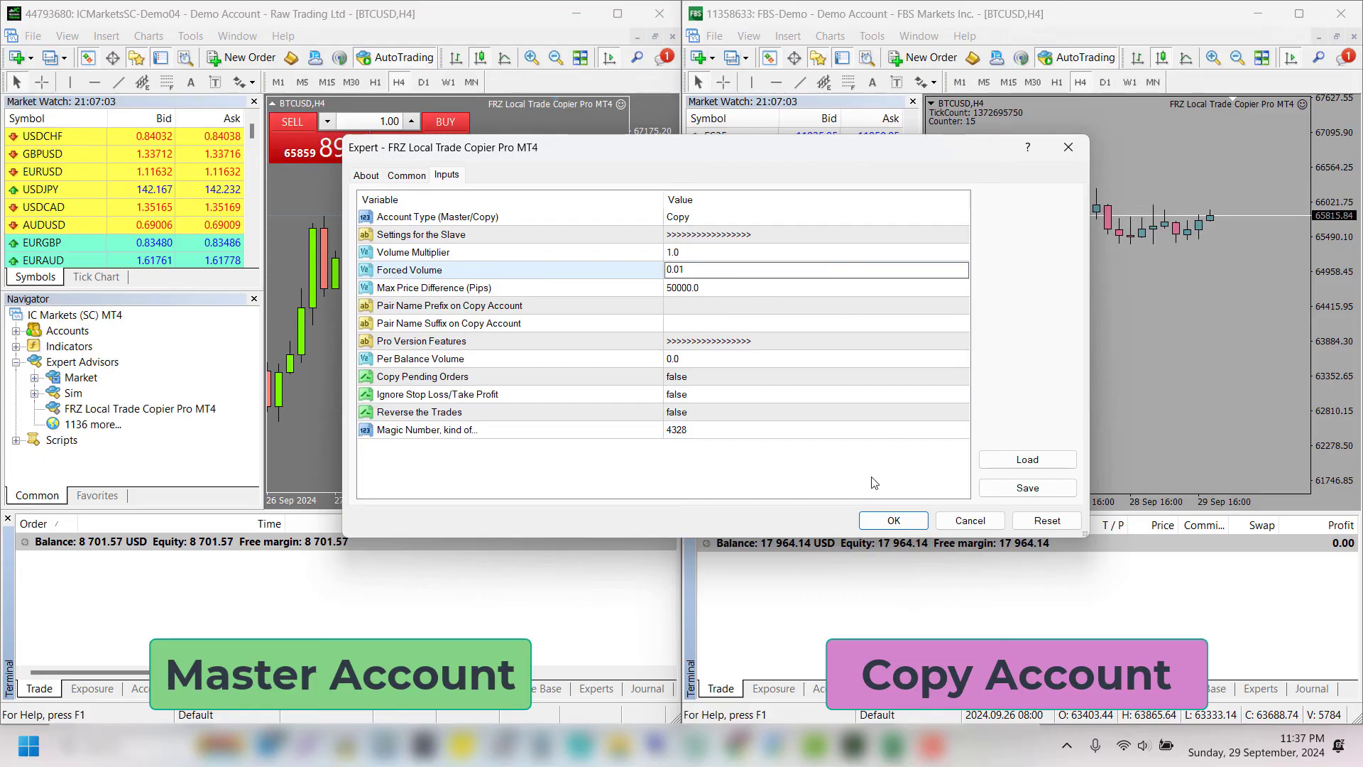
pyautogui.click(894, 526)
pyautogui.click(893, 521)
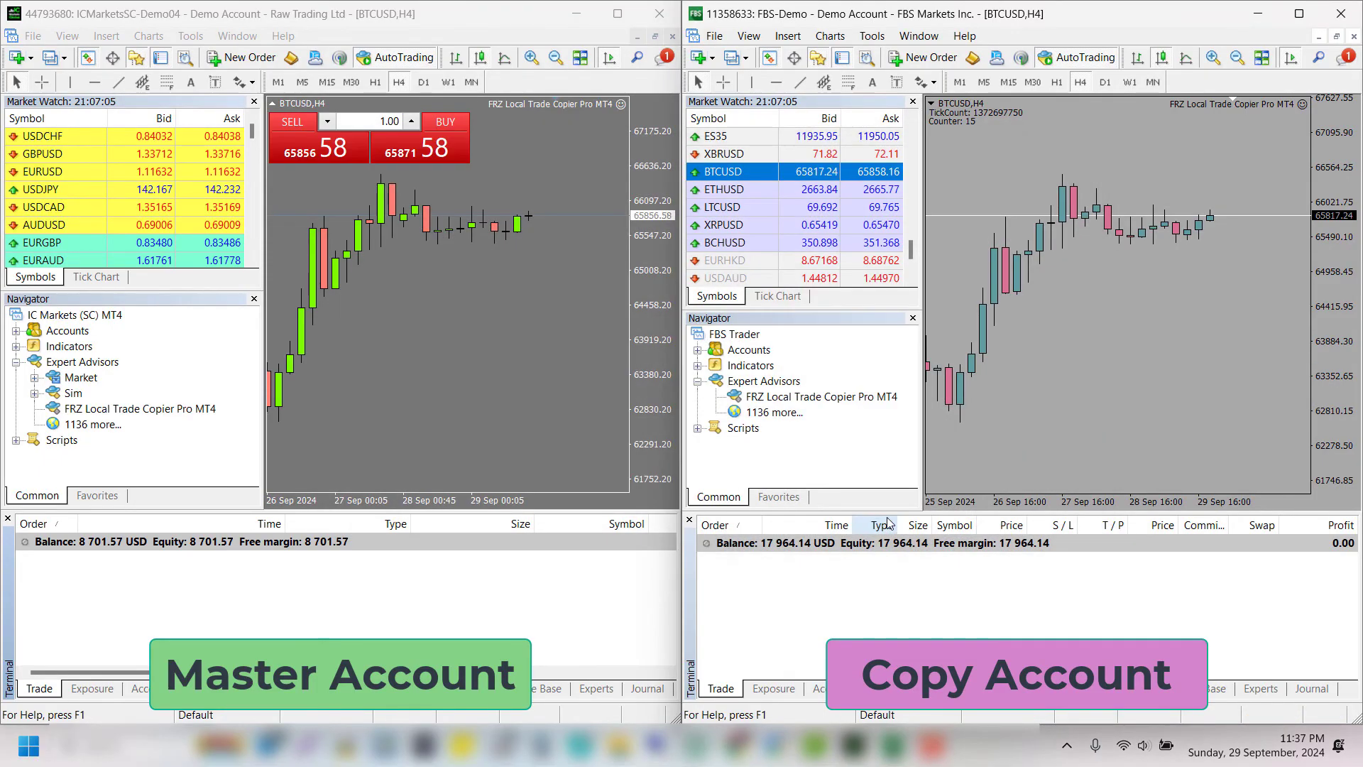
pyautogui.click(446, 122)
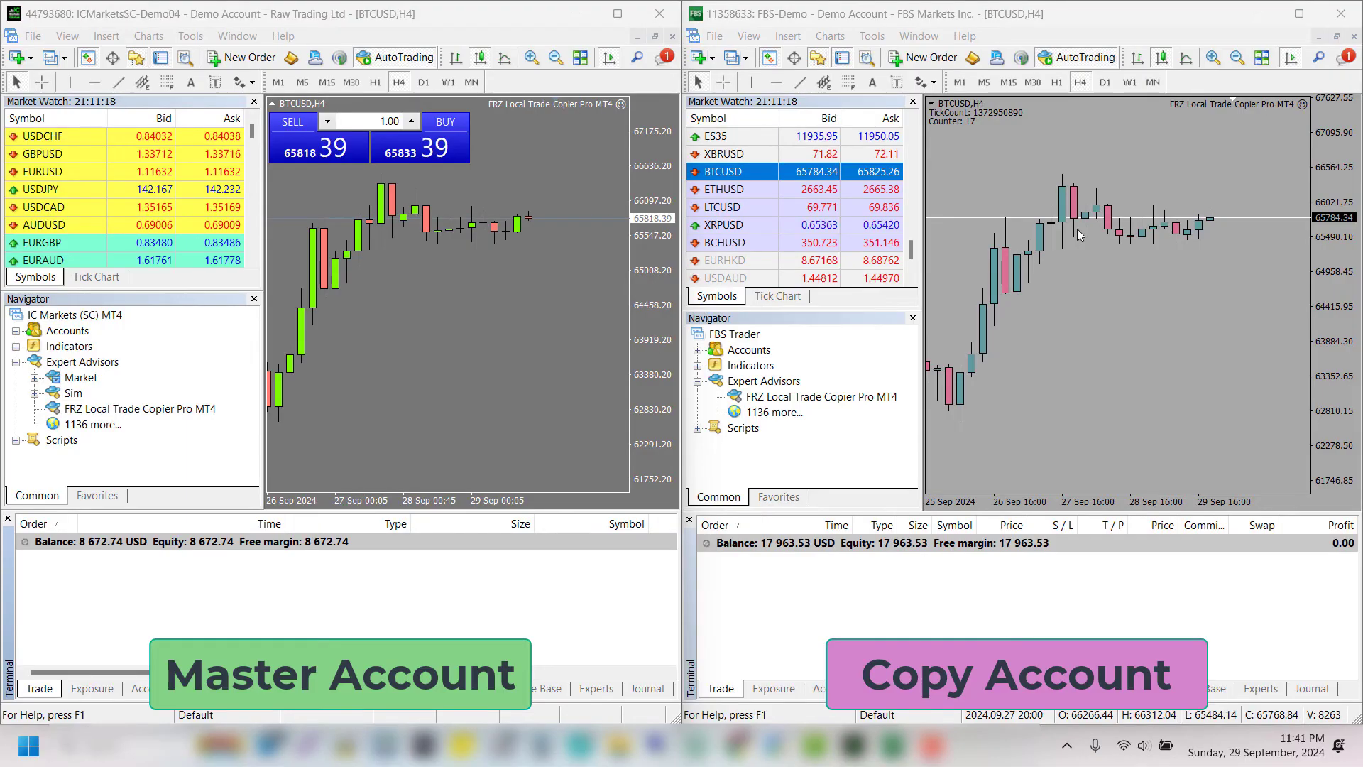
# In the copy account's copier, set Reverse the Trades to true and Forced Volume to 0.0
pyautogui.rightClick(959, 162)
pyautogui.moveTo(1027, 260)
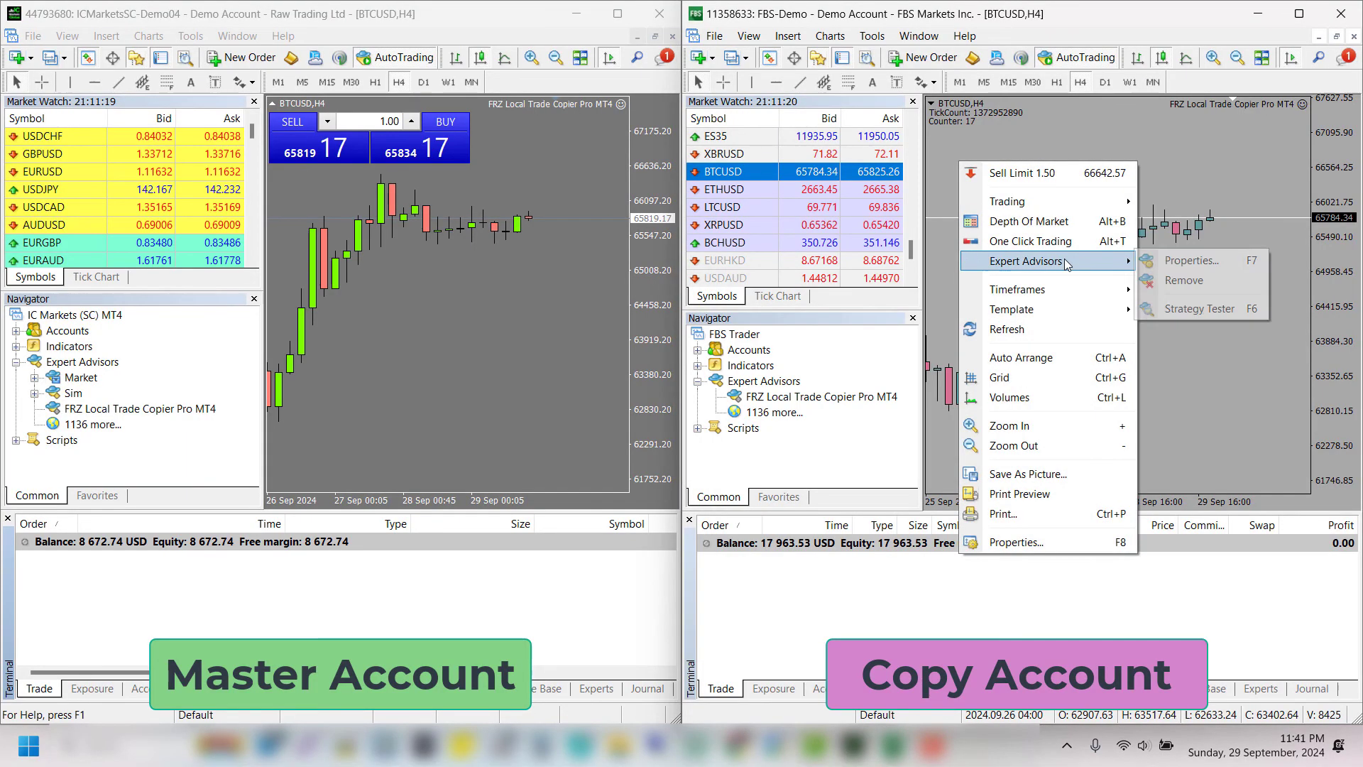
pyautogui.click(1172, 260)
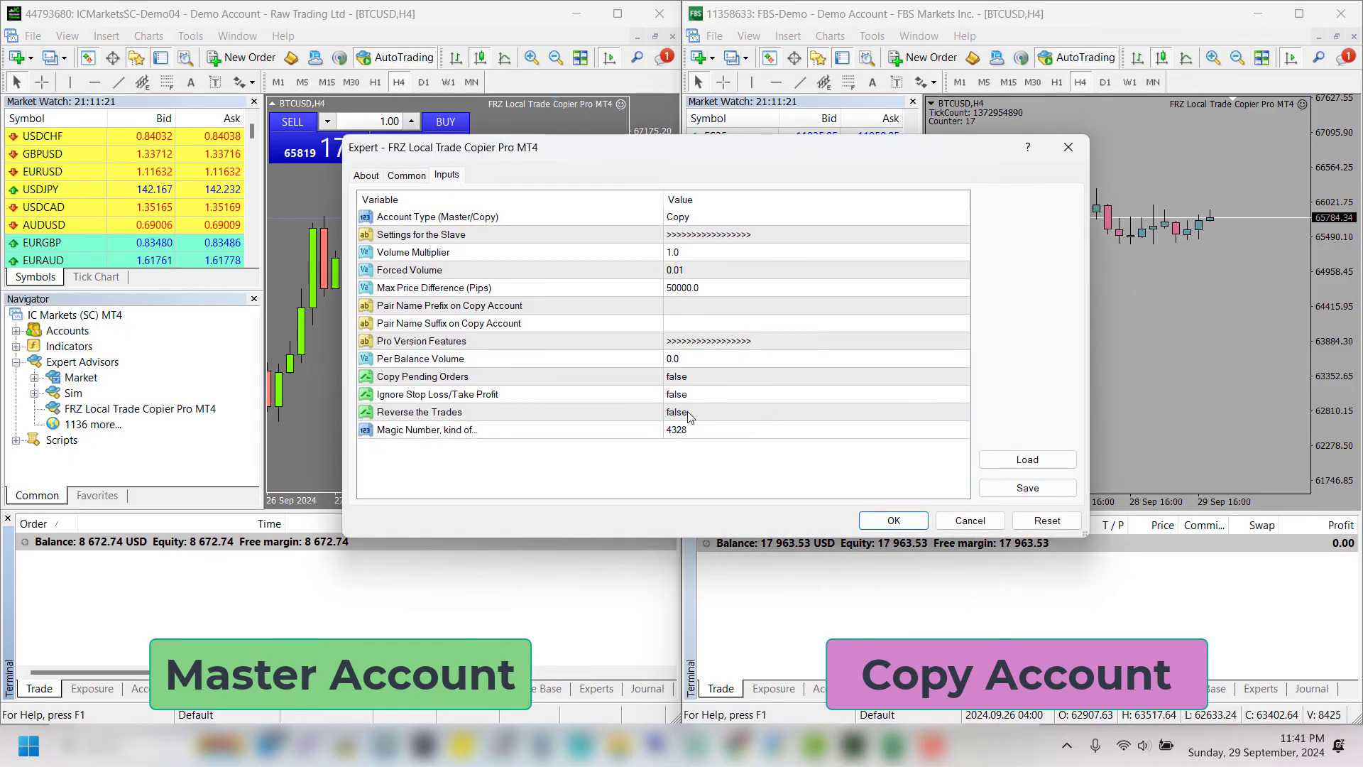
pyautogui.click(688, 416)
pyautogui.click(688, 416)
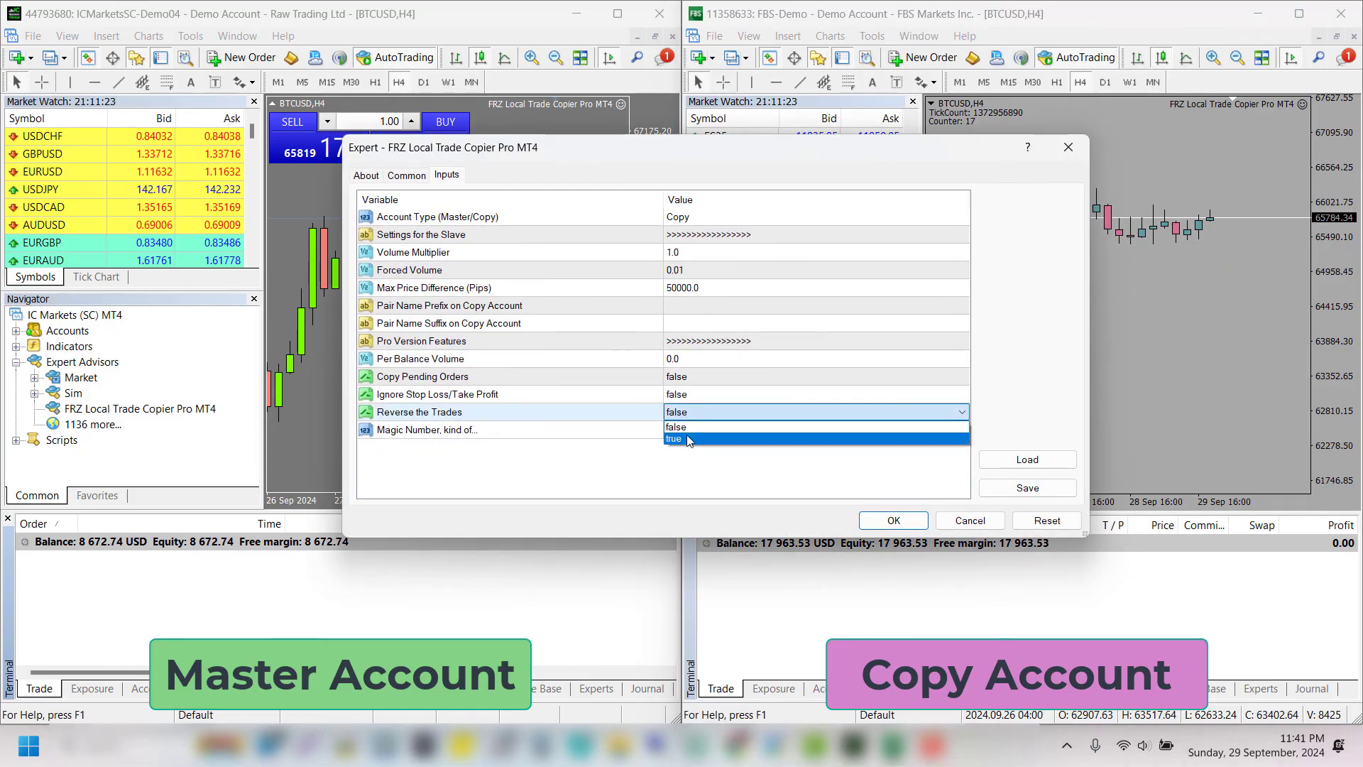
pyautogui.click(690, 428)
pyautogui.doubleClick(700, 271)
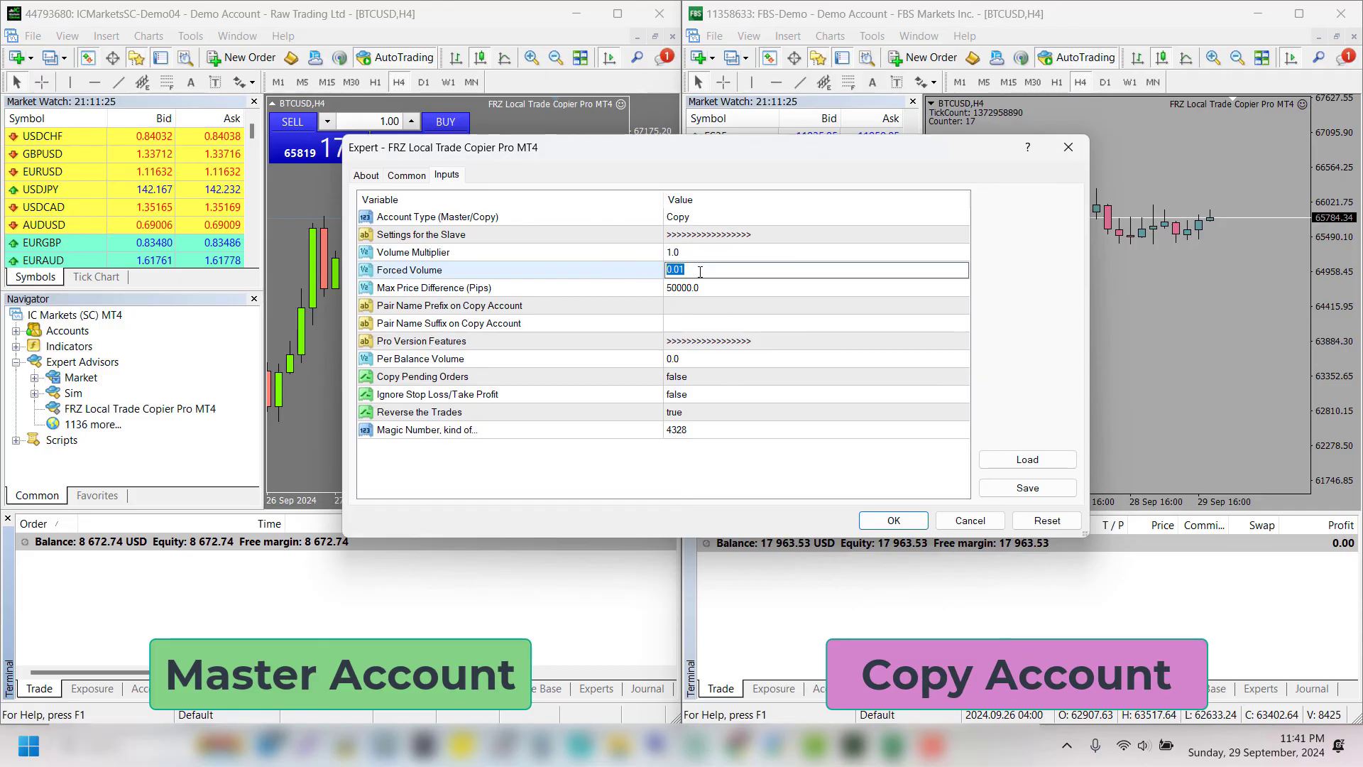
pyautogui.write('0')
pyautogui.click(751, 476)
pyautogui.click(881, 527)
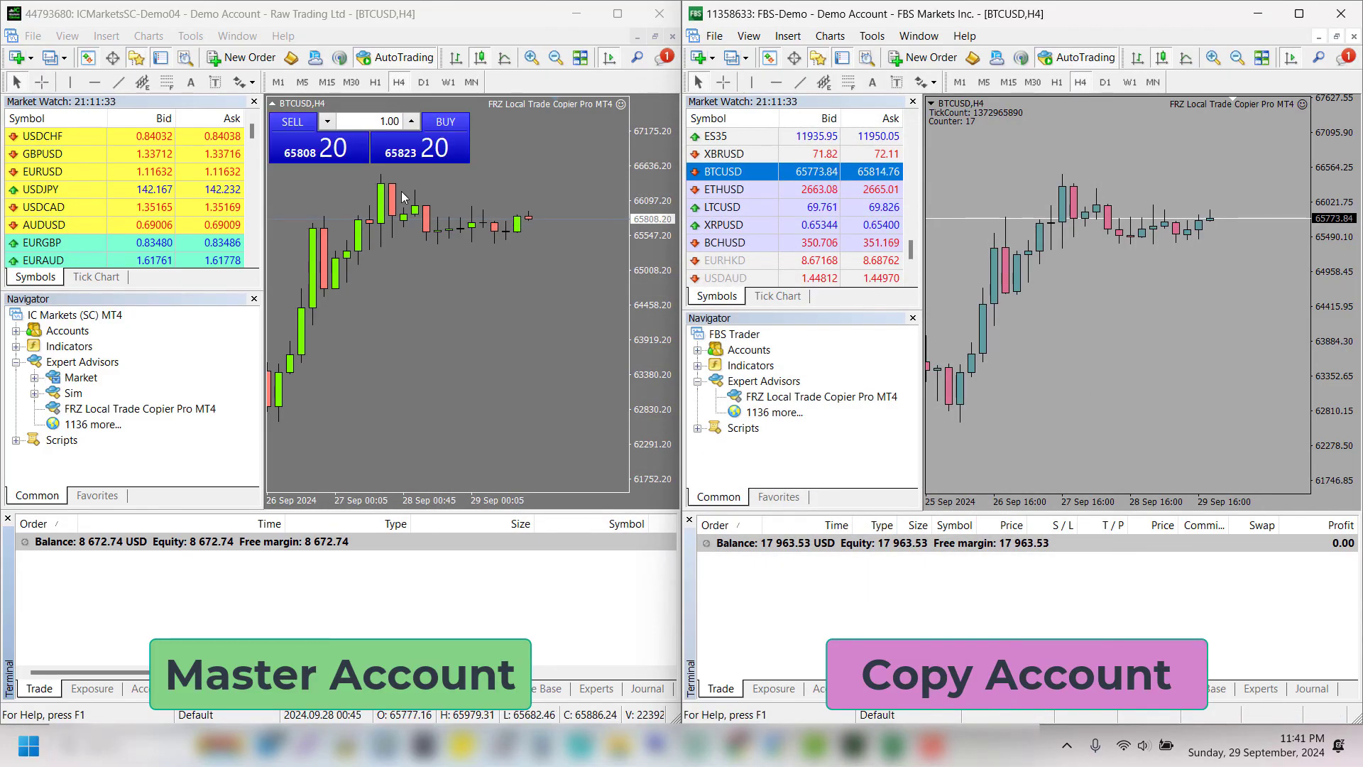
# Place a 1-lot BTCUSD market buy on the master chart with SL 65707.20 and TP 65908.20
pyautogui.rightClick(428, 190)
pyautogui.moveTo(660, 277)
pyautogui.click(658, 306)
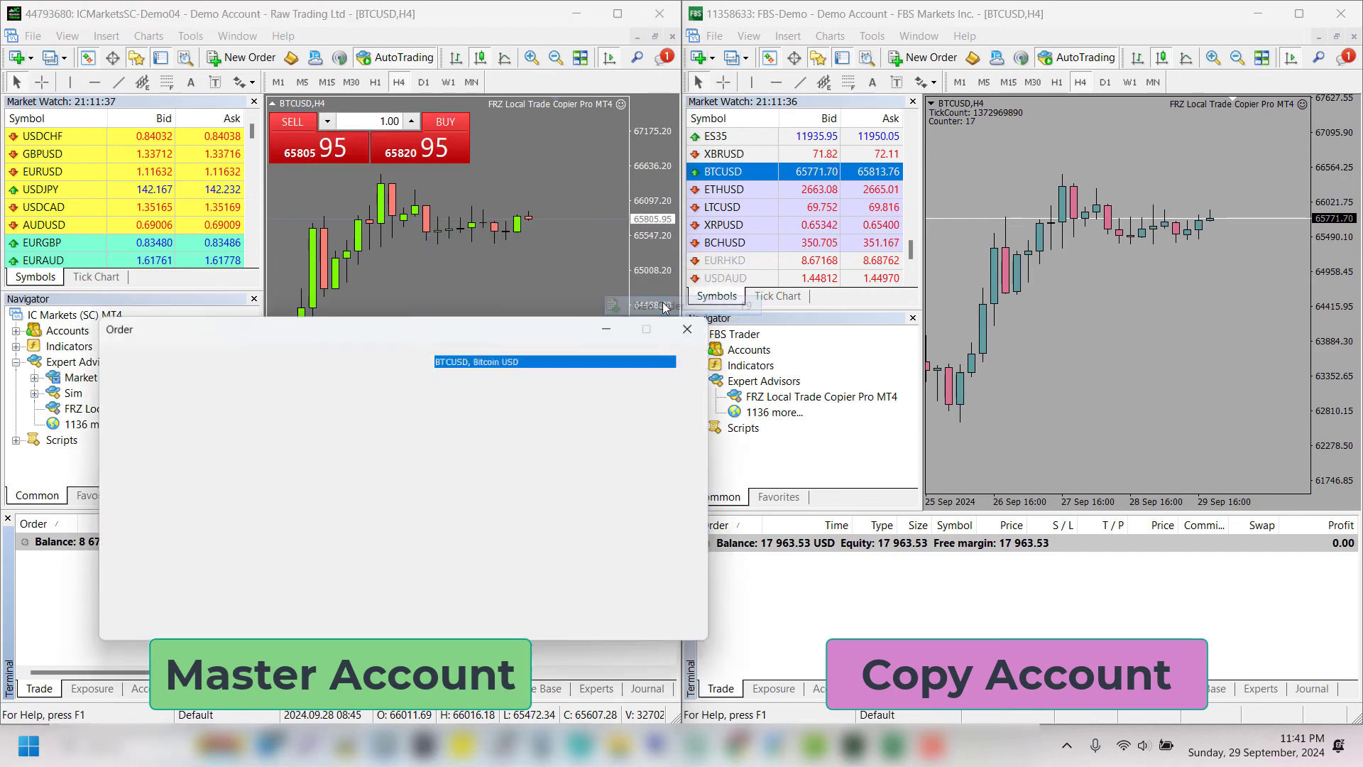
pyautogui.click(480, 404)
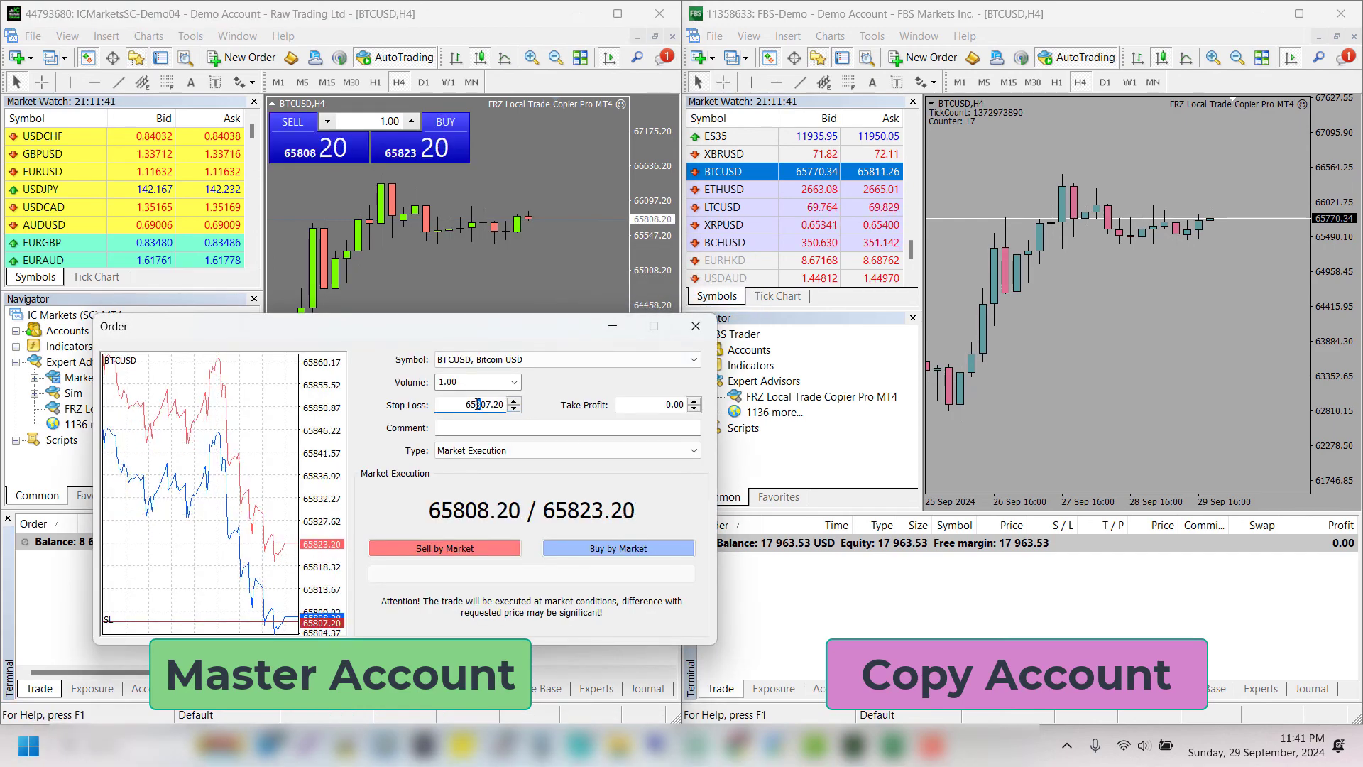
pyautogui.press('Delete')
pyautogui.write('7')
pyautogui.click(659, 404)
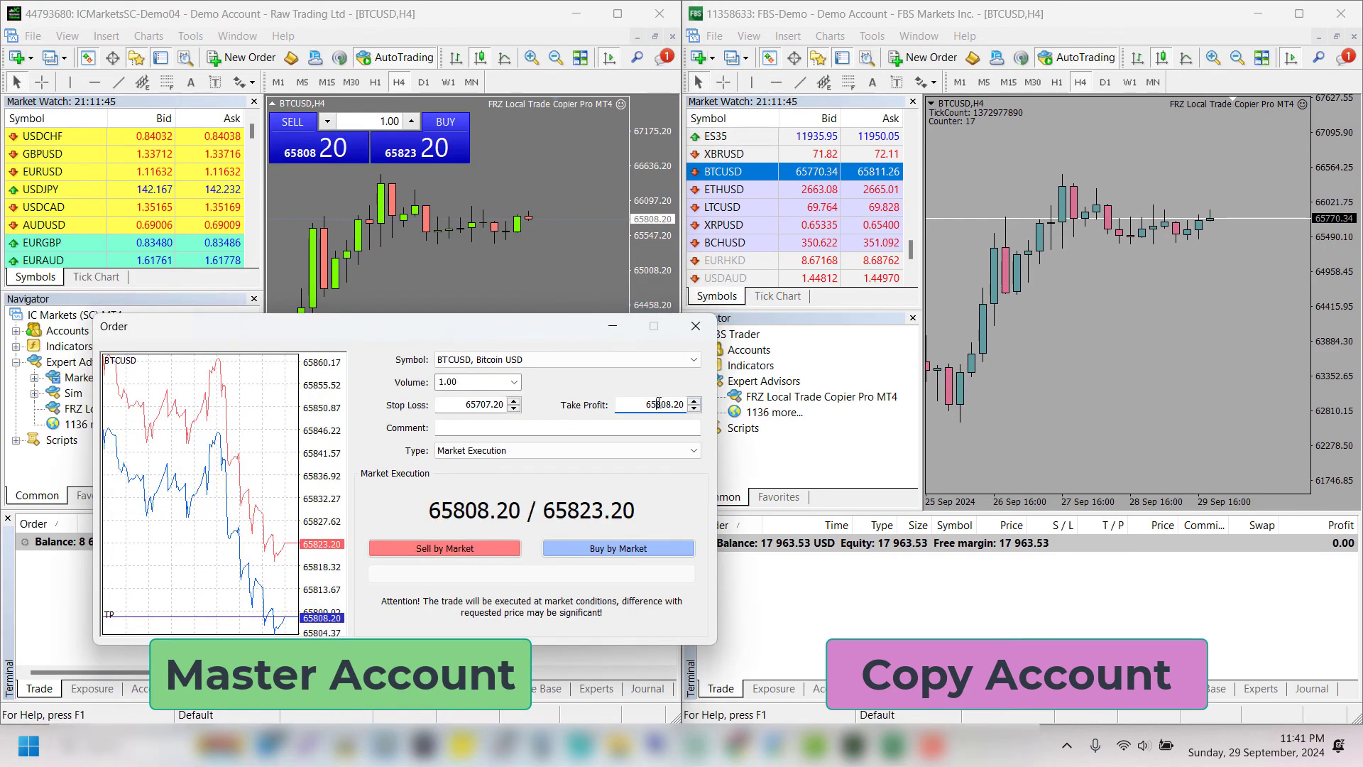
pyautogui.press('Delete')
pyautogui.write('9')
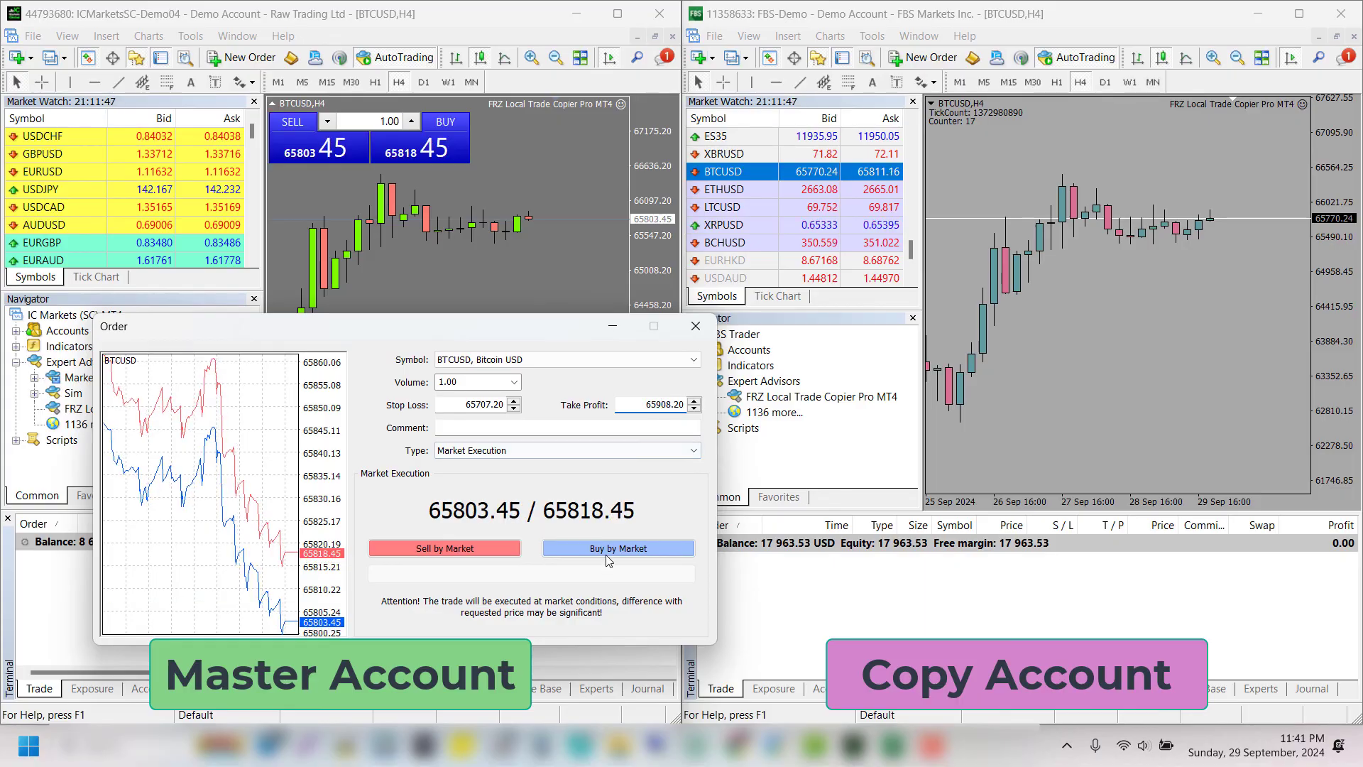
pyautogui.click(608, 553)
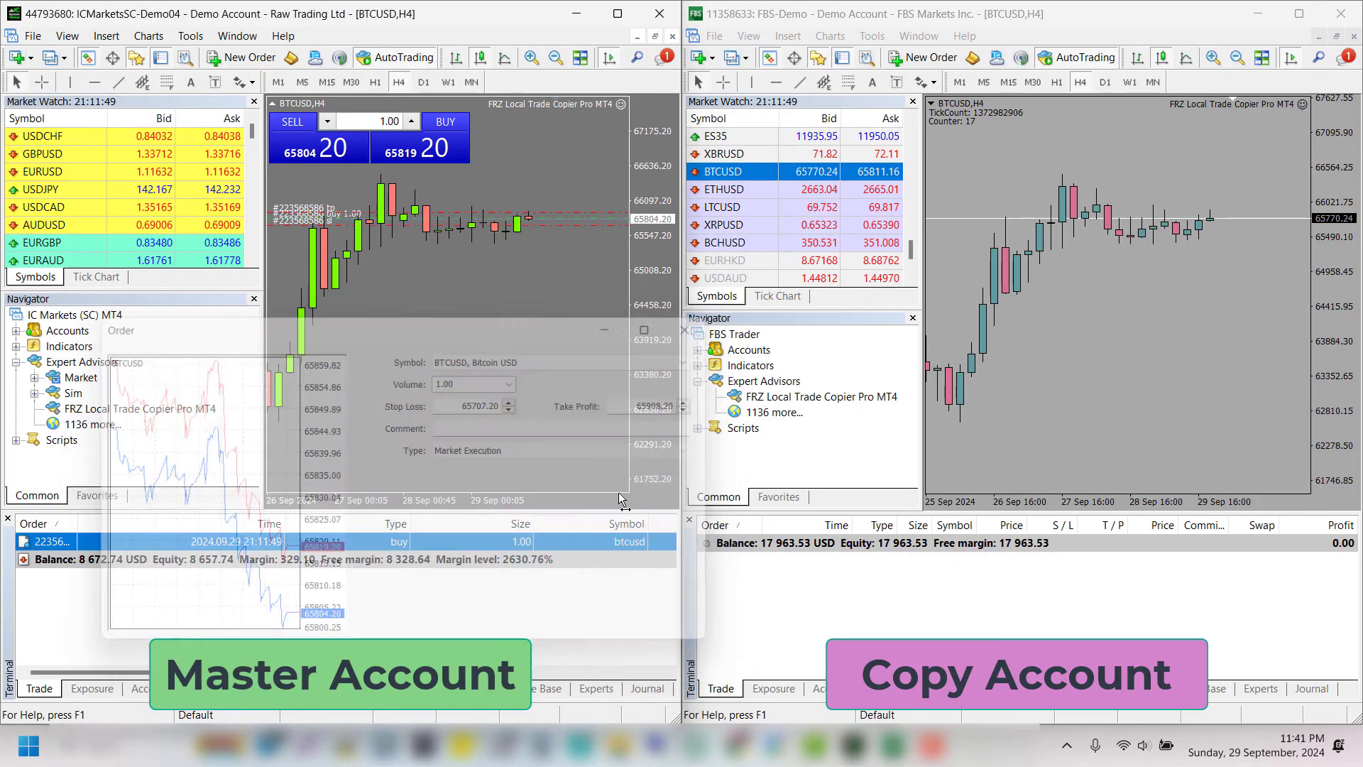